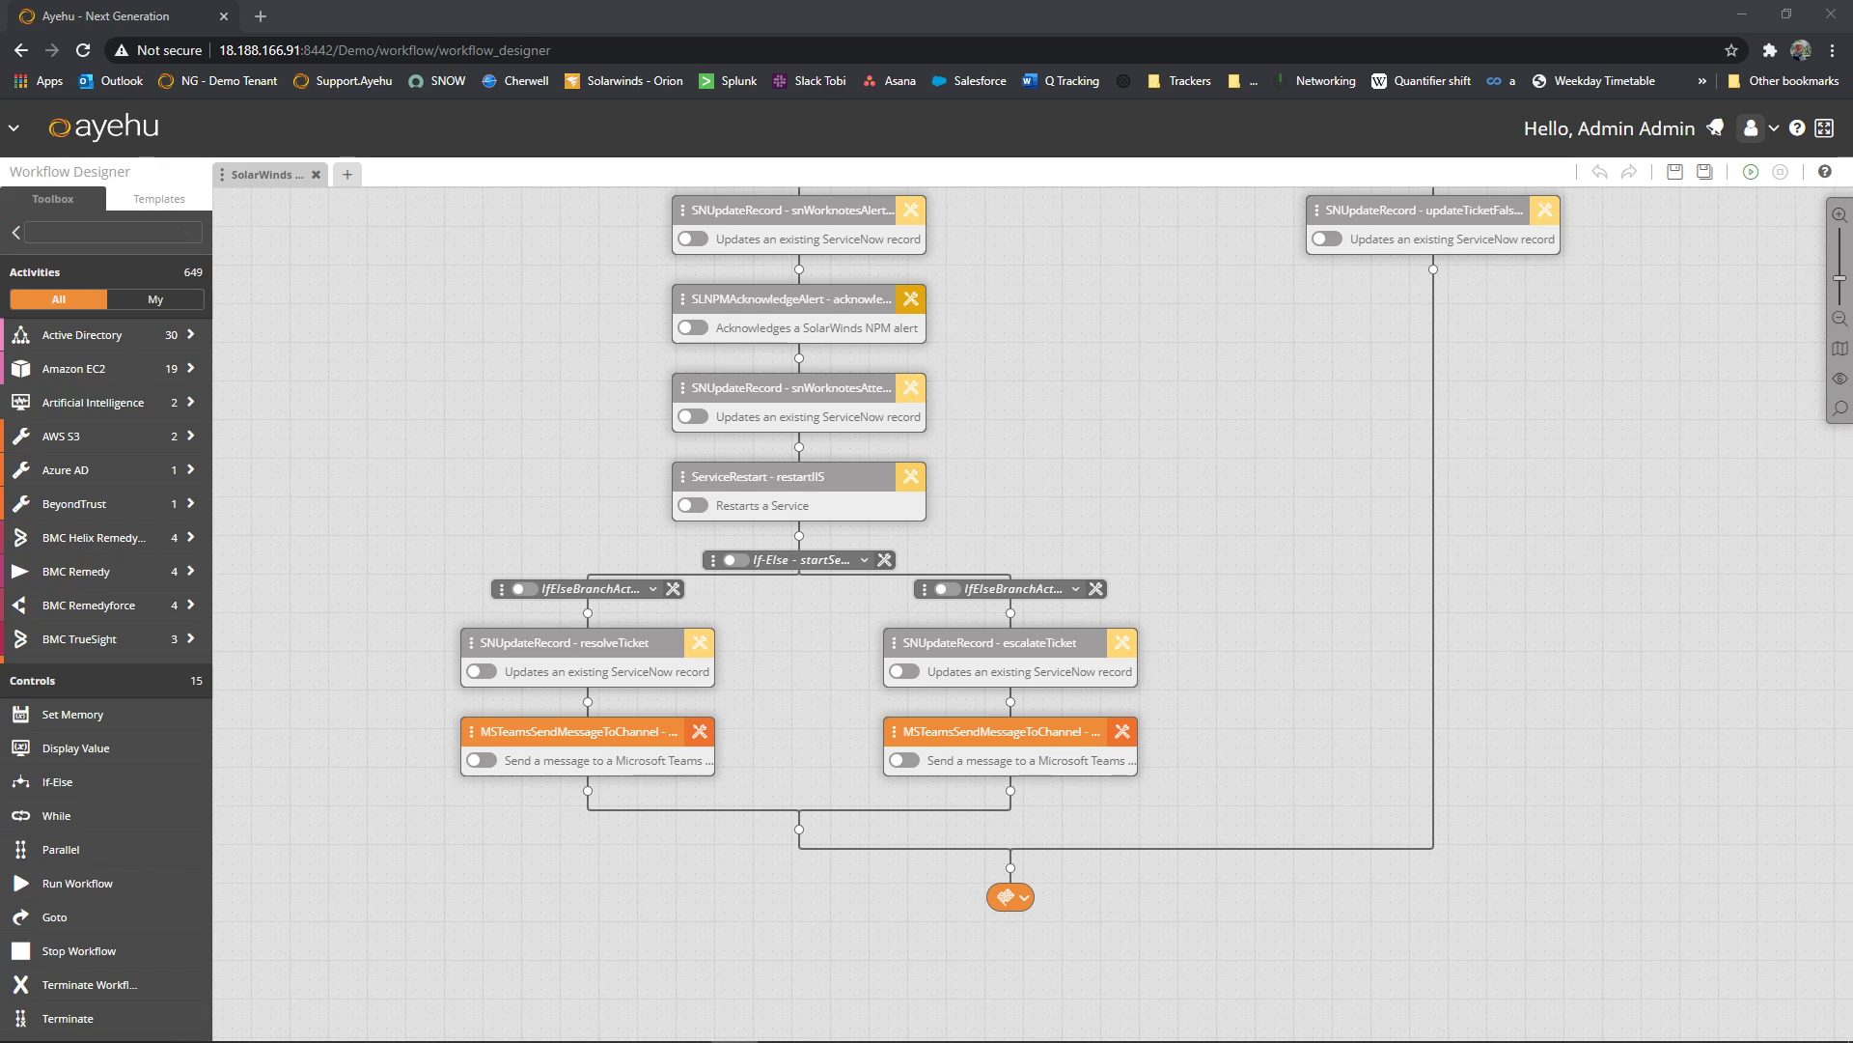
Step: Switch to the Remote Desktop session and stop the World Wide Web Publishing Service in Services
key("alt+Tab")
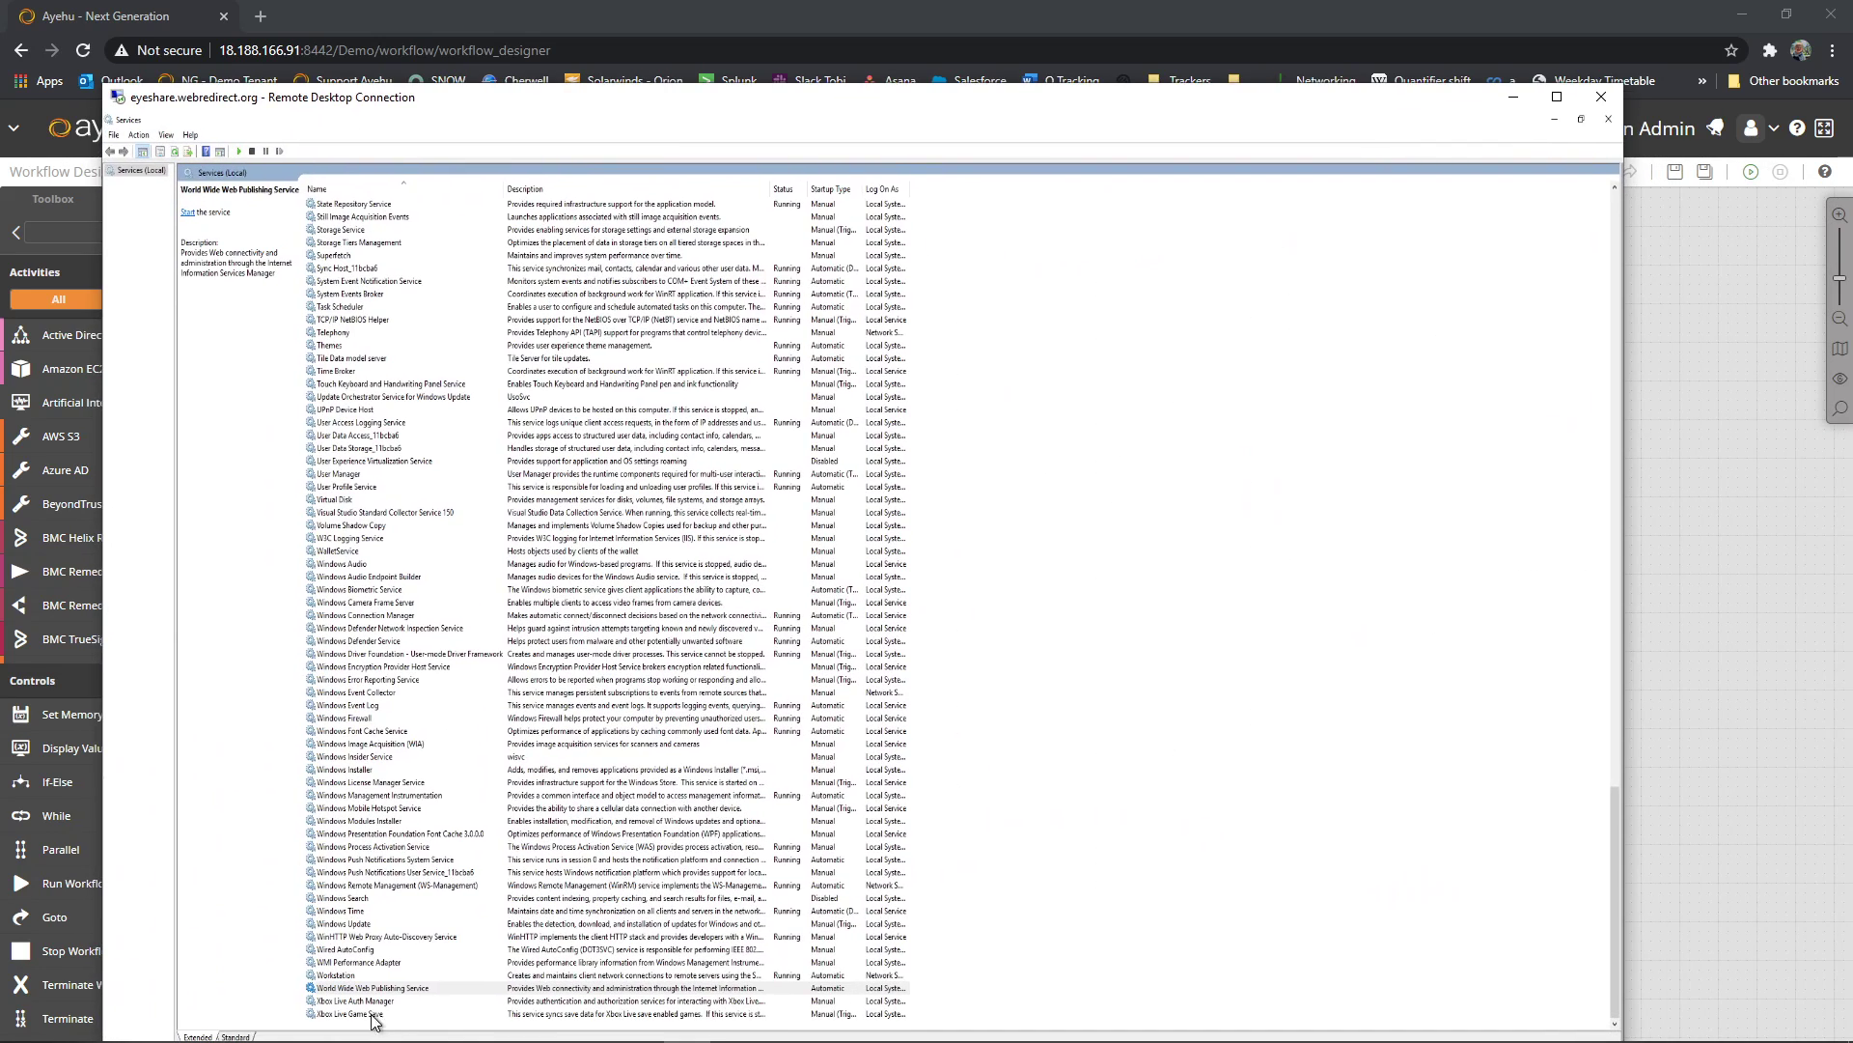
right_click(396, 988)
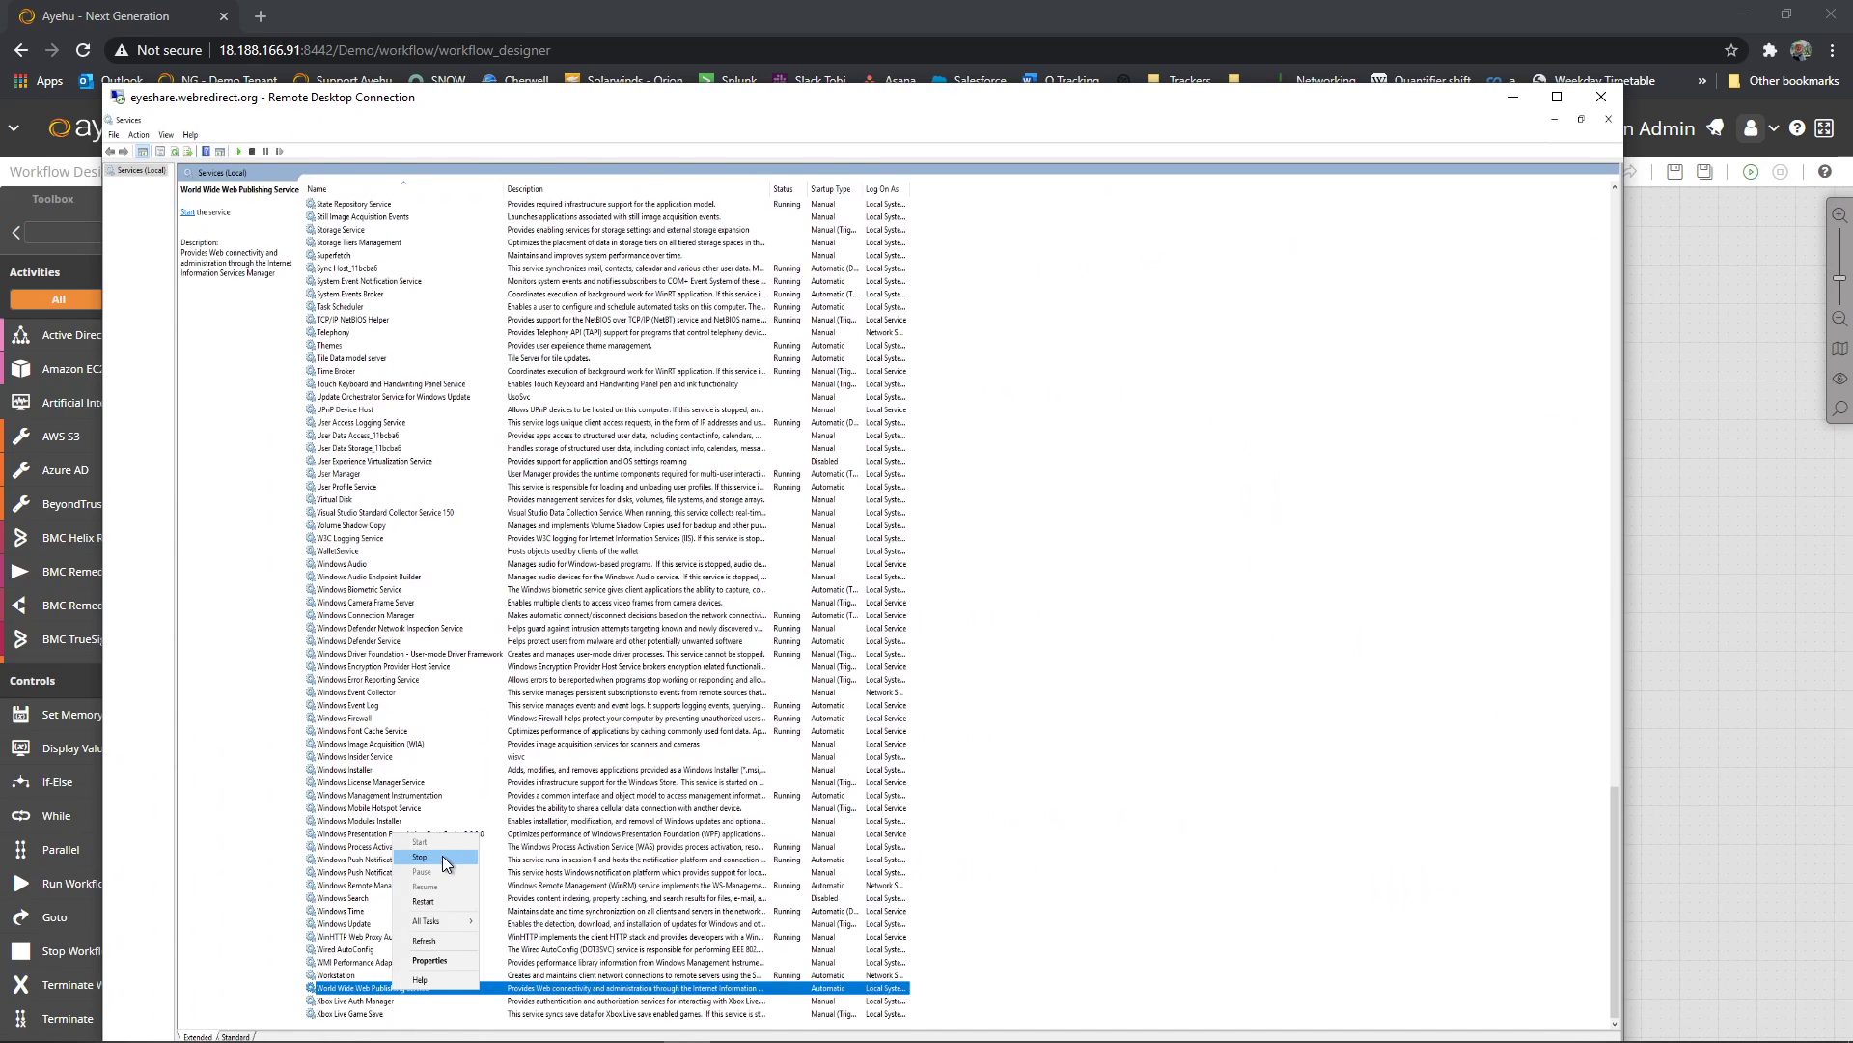
left_click(421, 856)
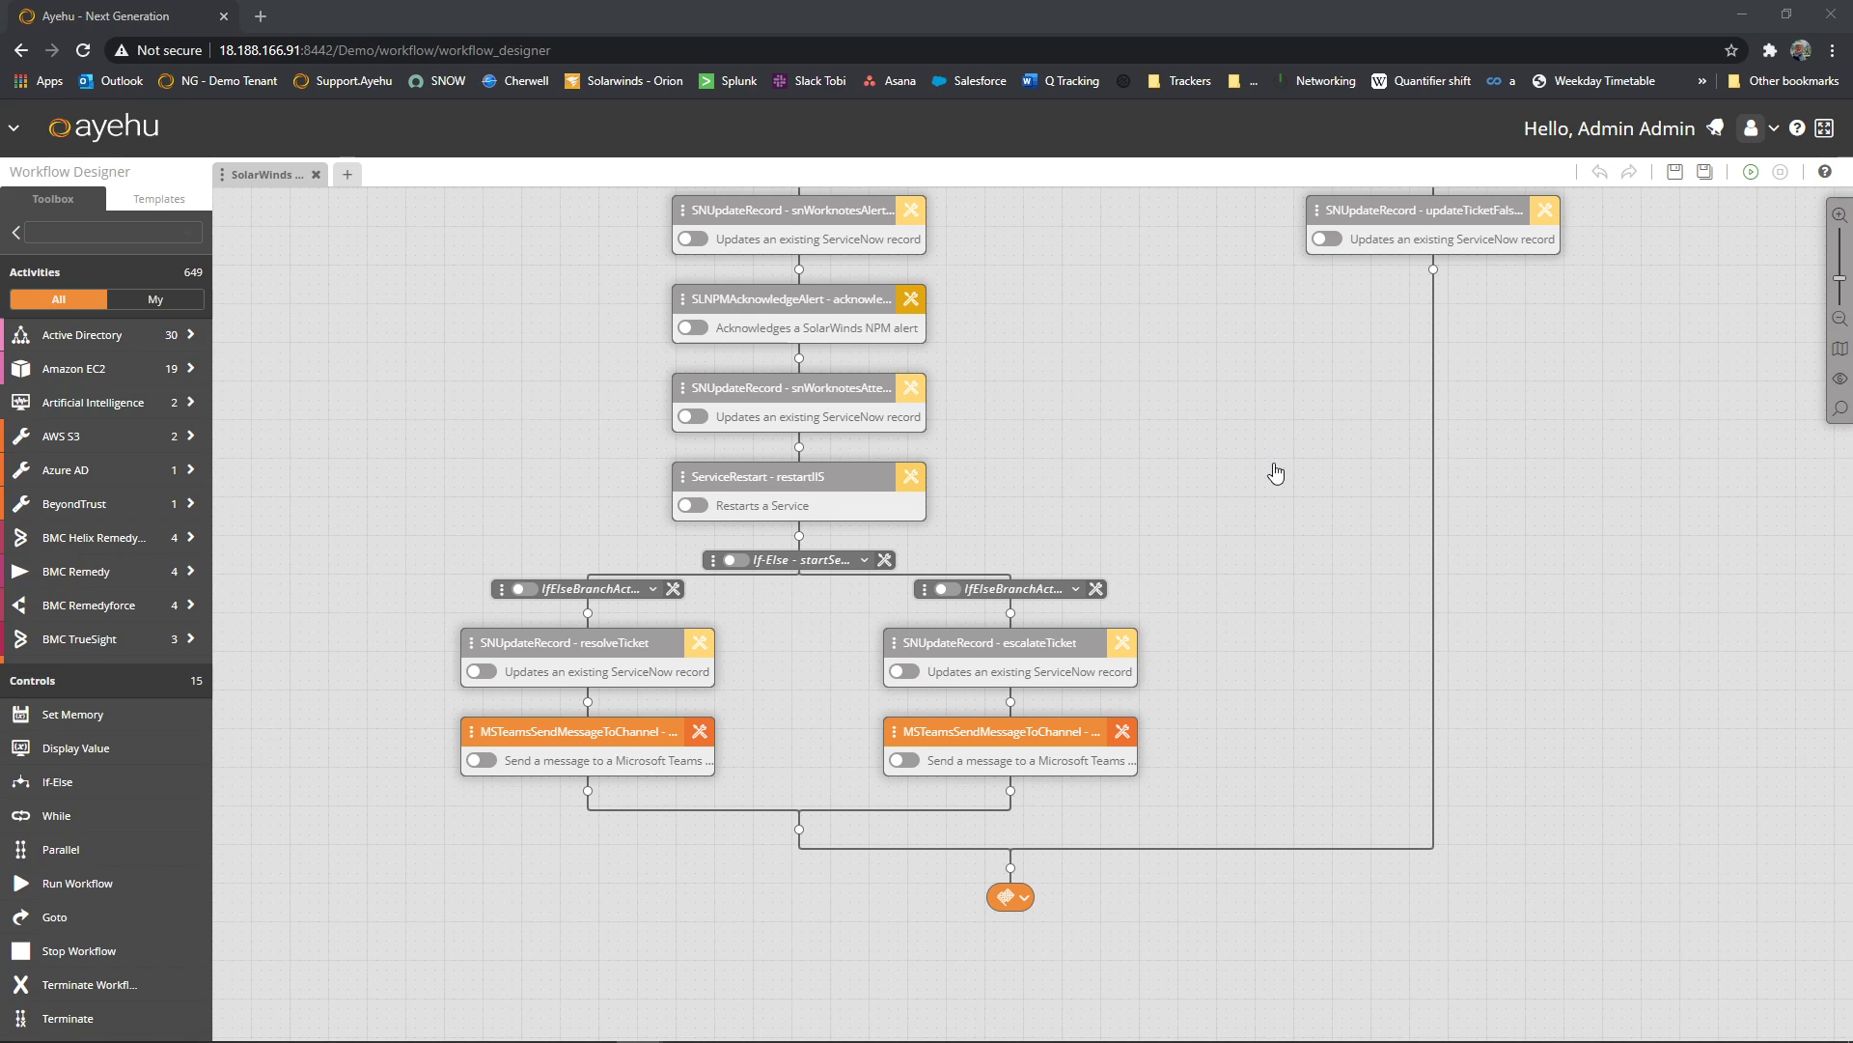
Step: Switch back to the Ayehu workflow and review the settings of the snCreateTicket and iisInitialStatus activities
left_click_drag(1276, 473, 1167, 749)
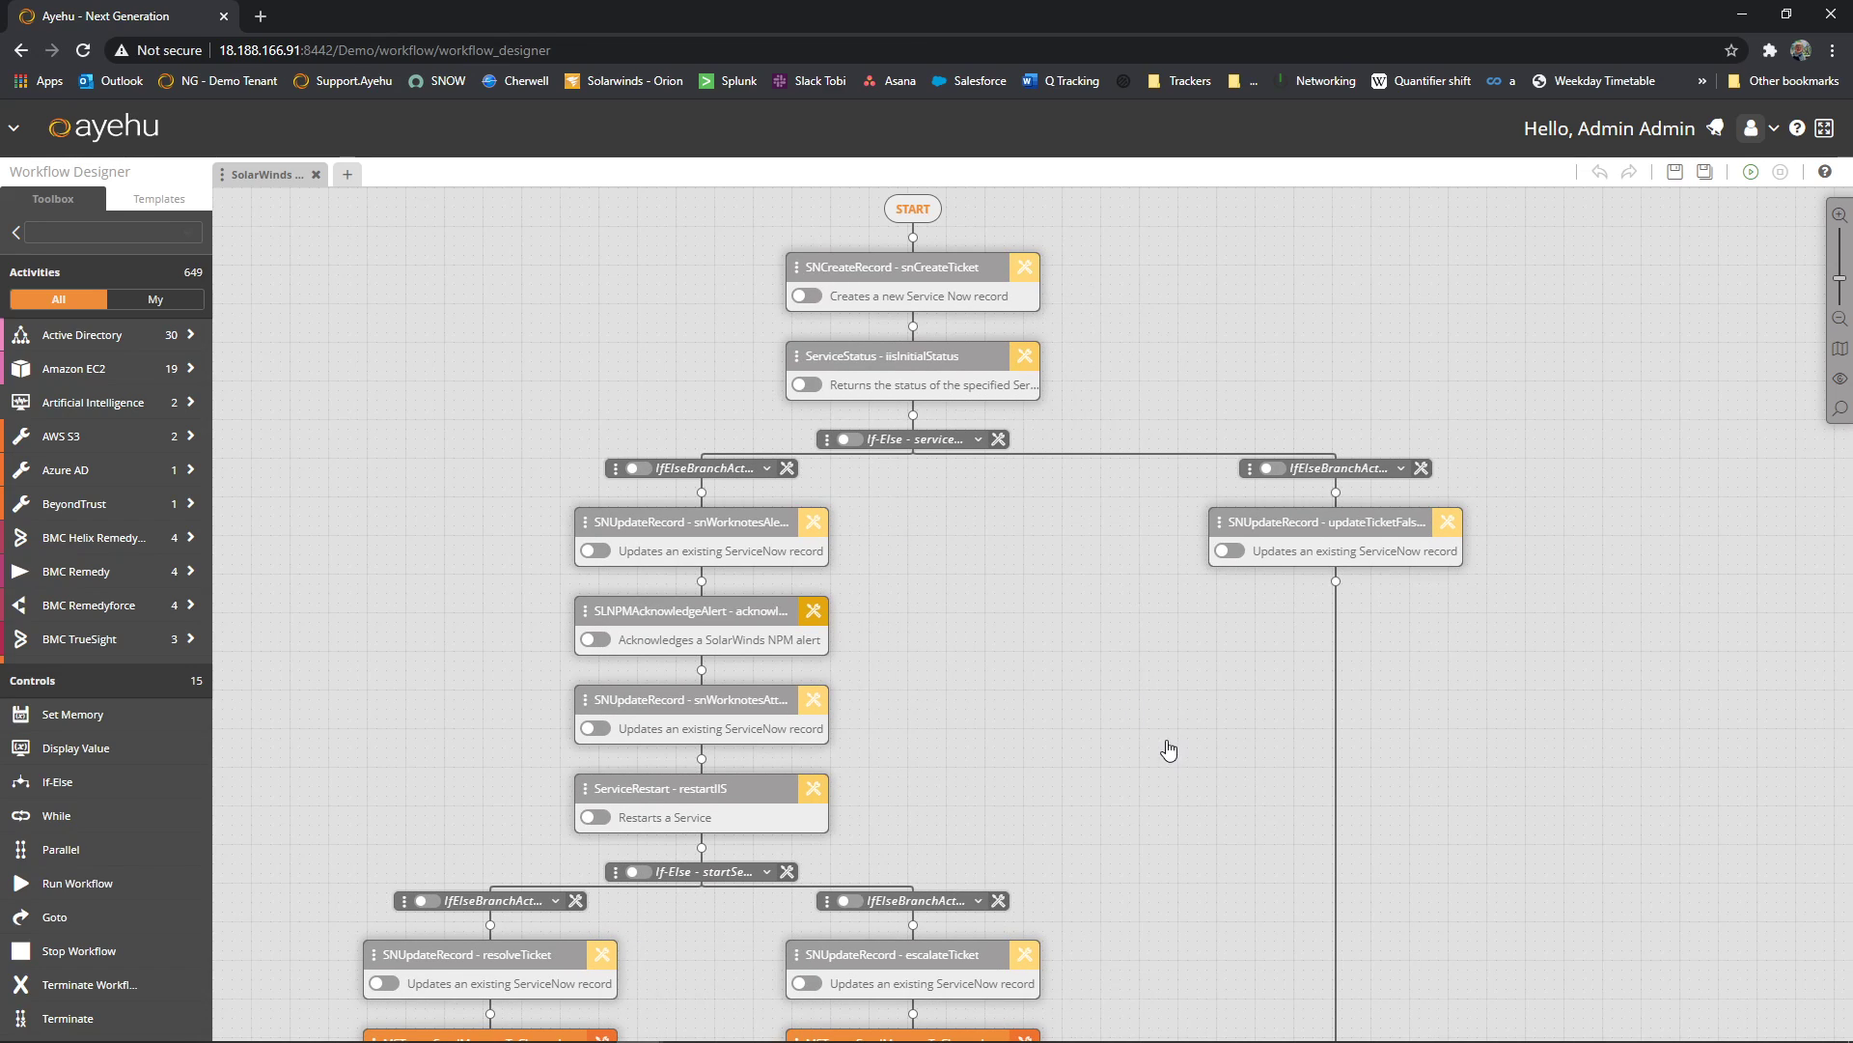
left_click(1029, 270)
scroll(1174, 520, "down", 1)
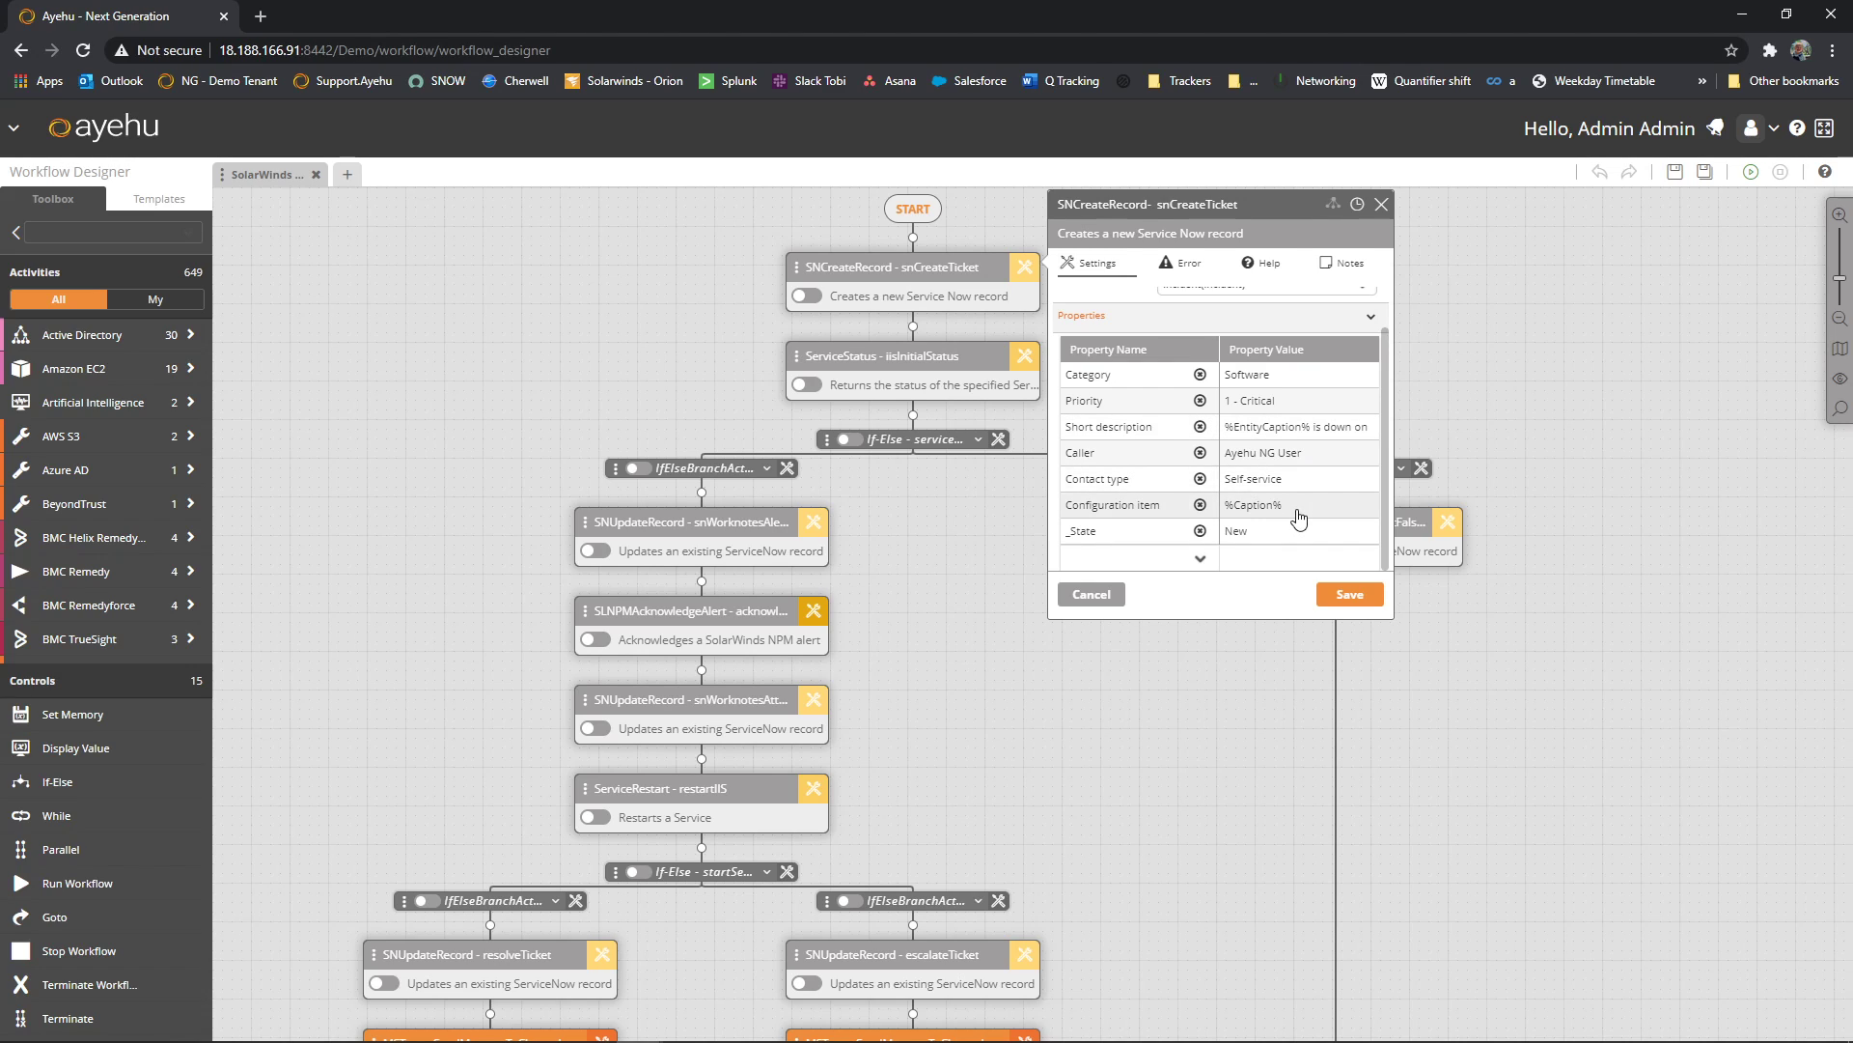
left_click(1025, 365)
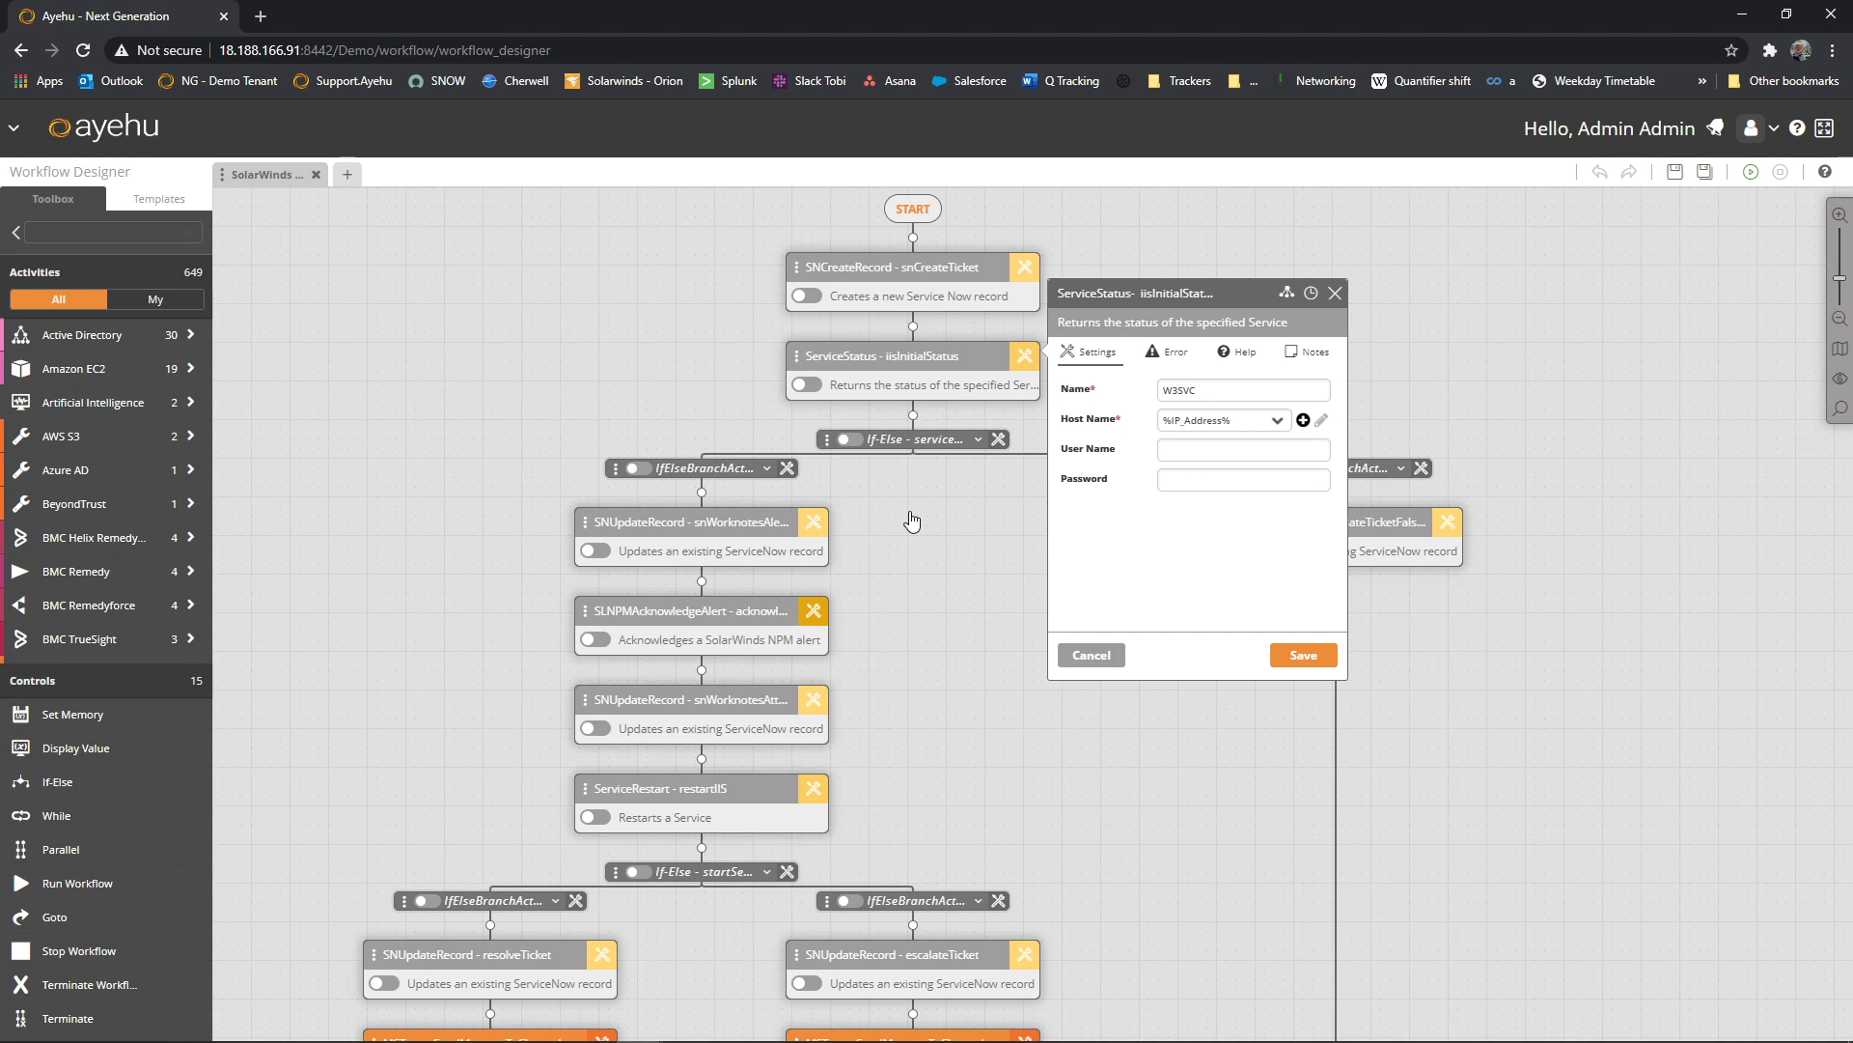
left_click(1335, 293)
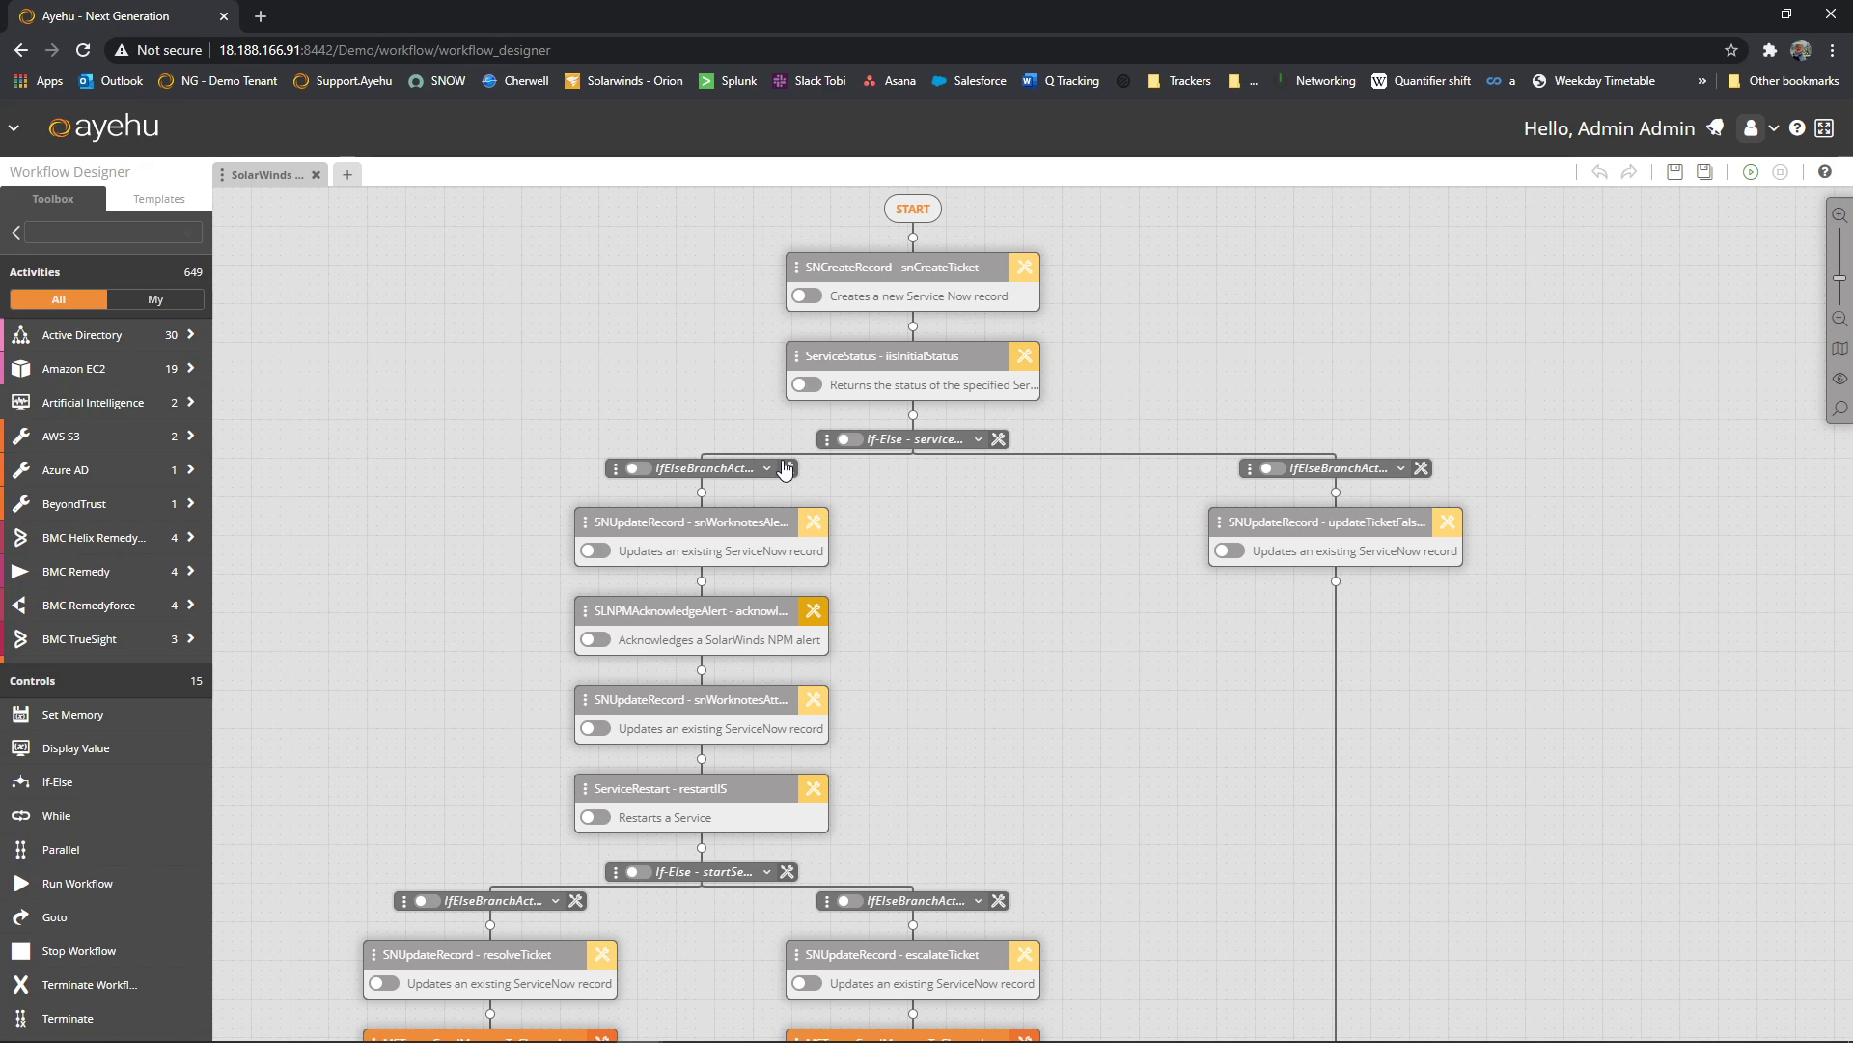
Step: Review the settings of the restartIIS and resolveTicket activities further down the workflow
left_click_drag(956, 700, 1069, 573)
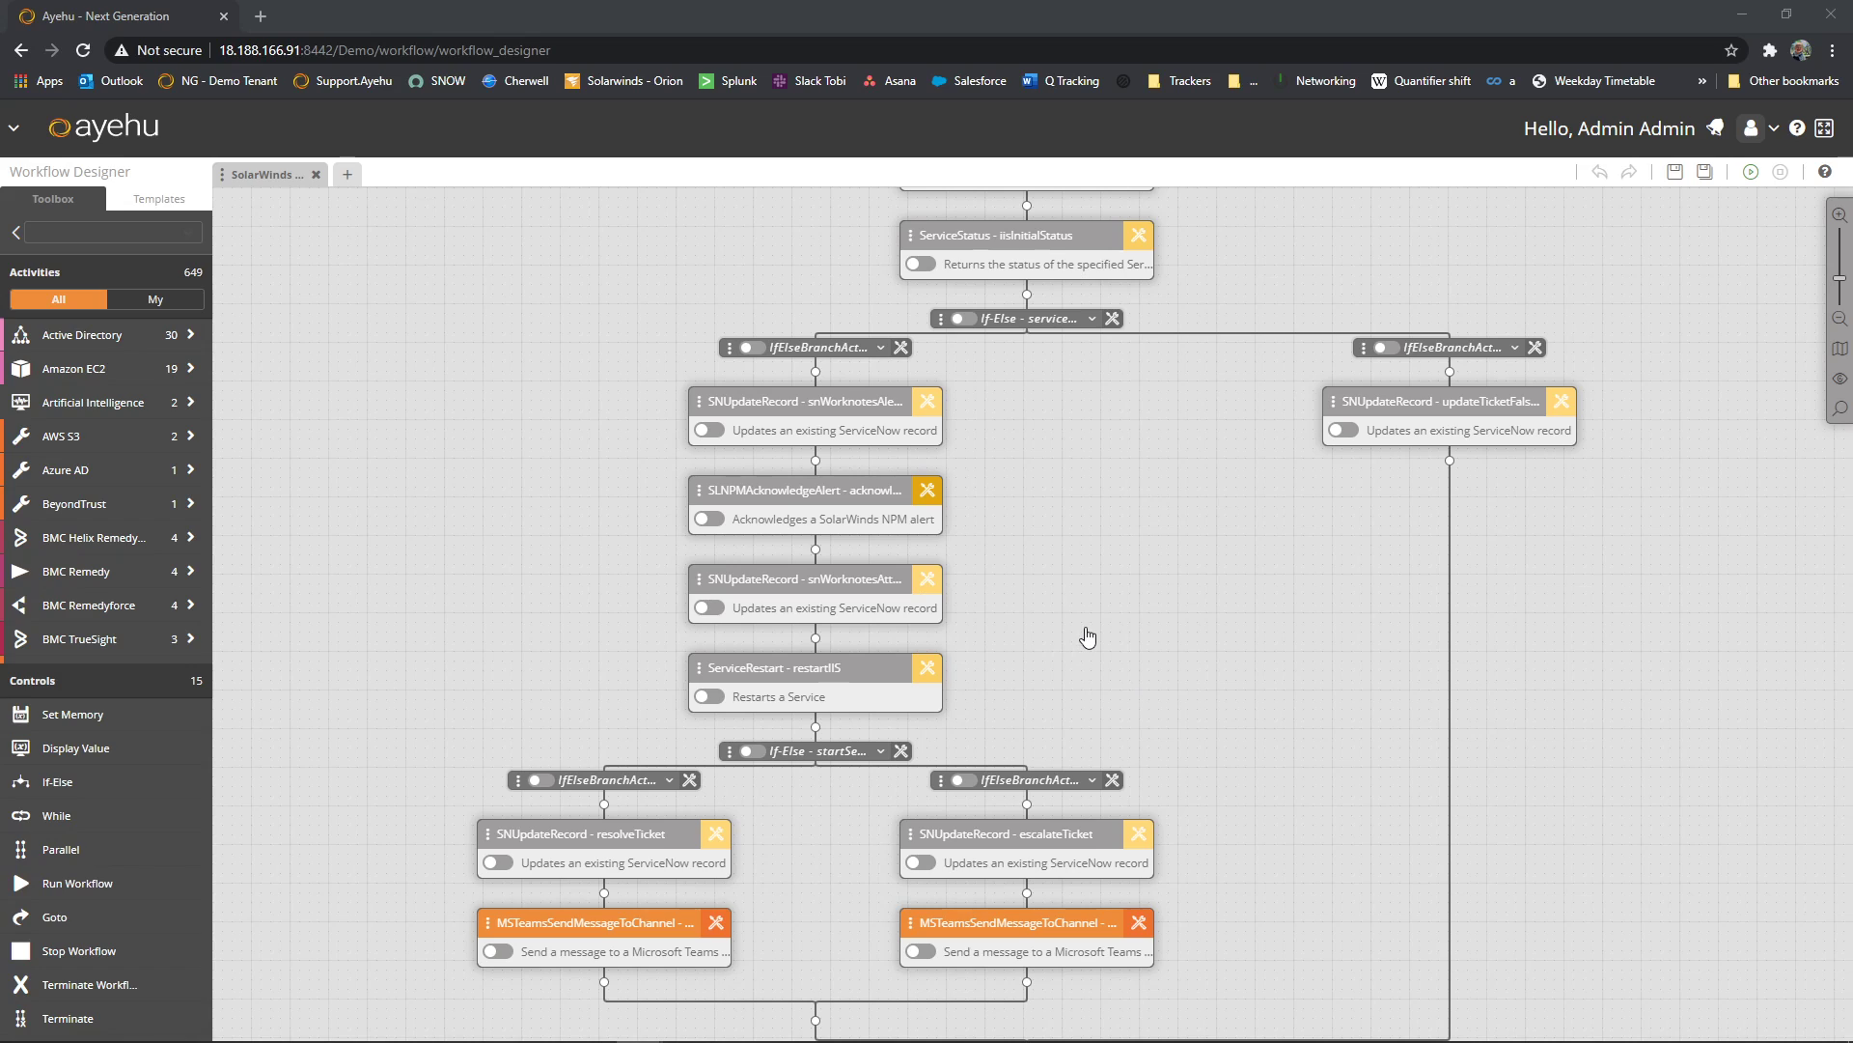
left_click(932, 668)
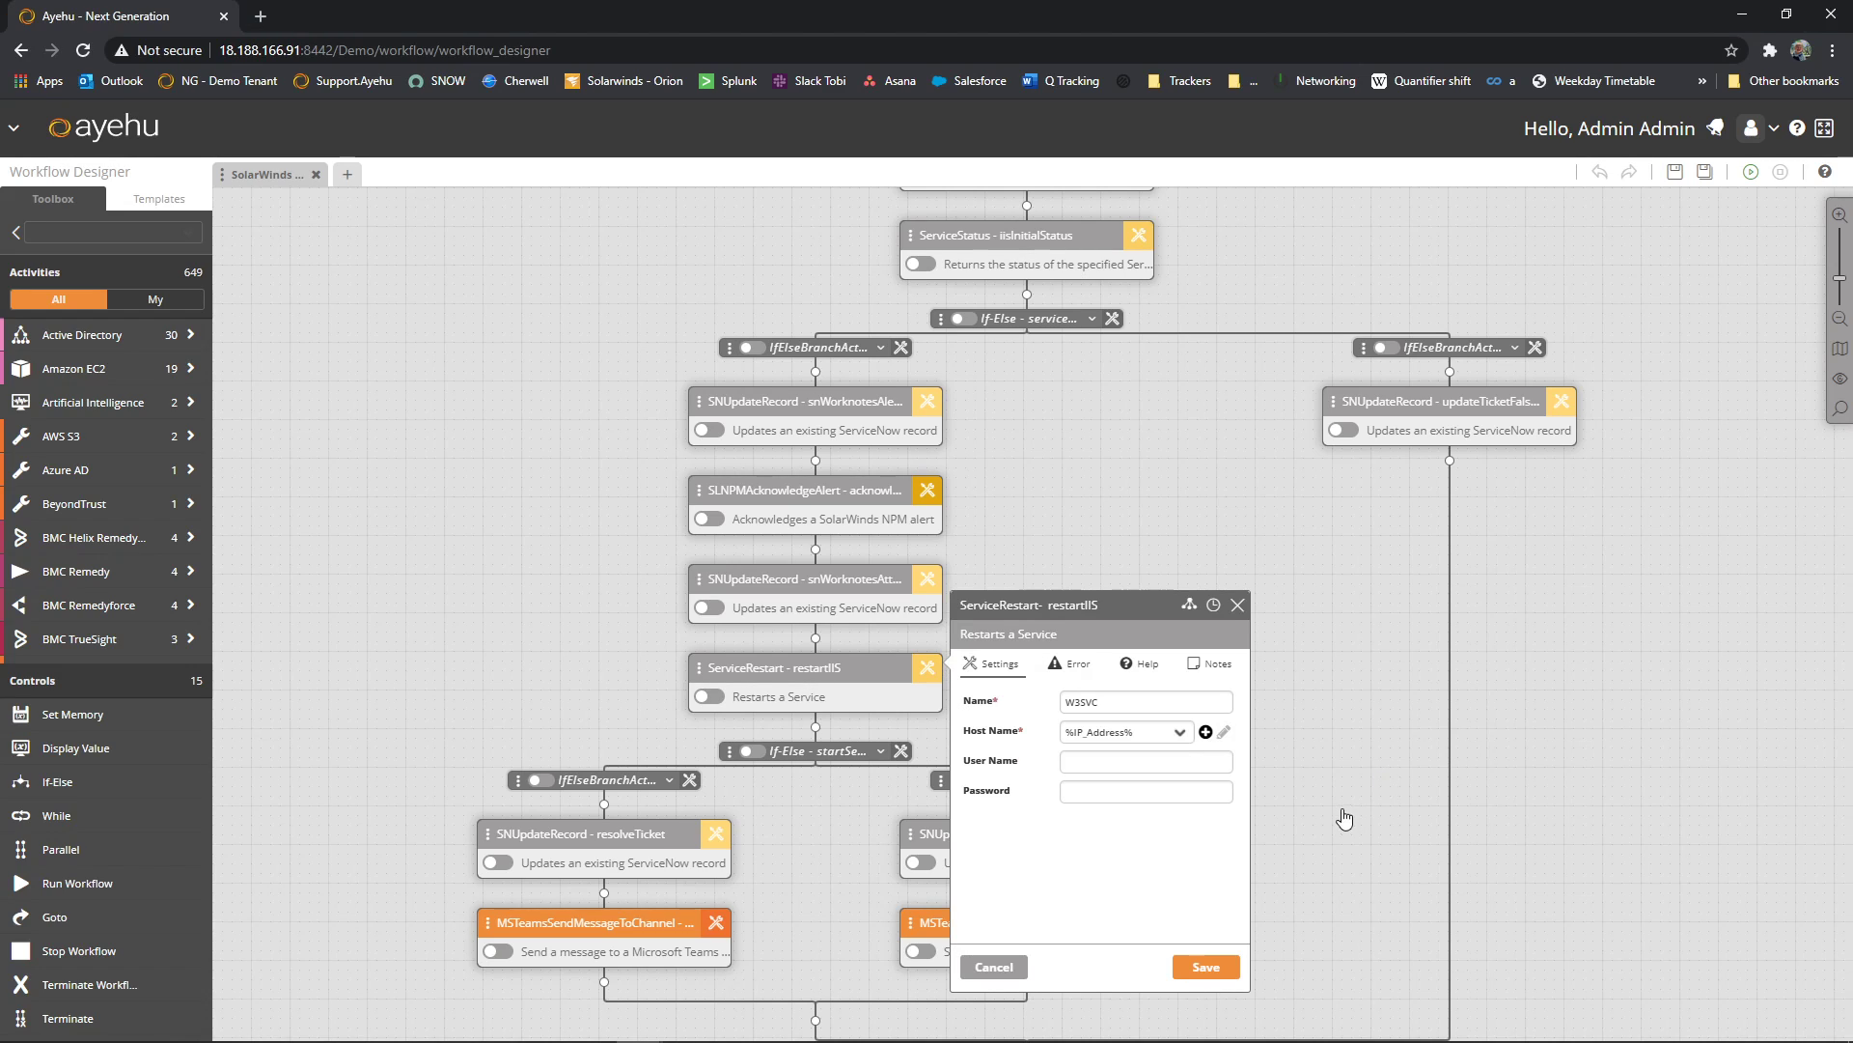
left_click(1238, 605)
left_click_drag(1356, 801, 1394, 570)
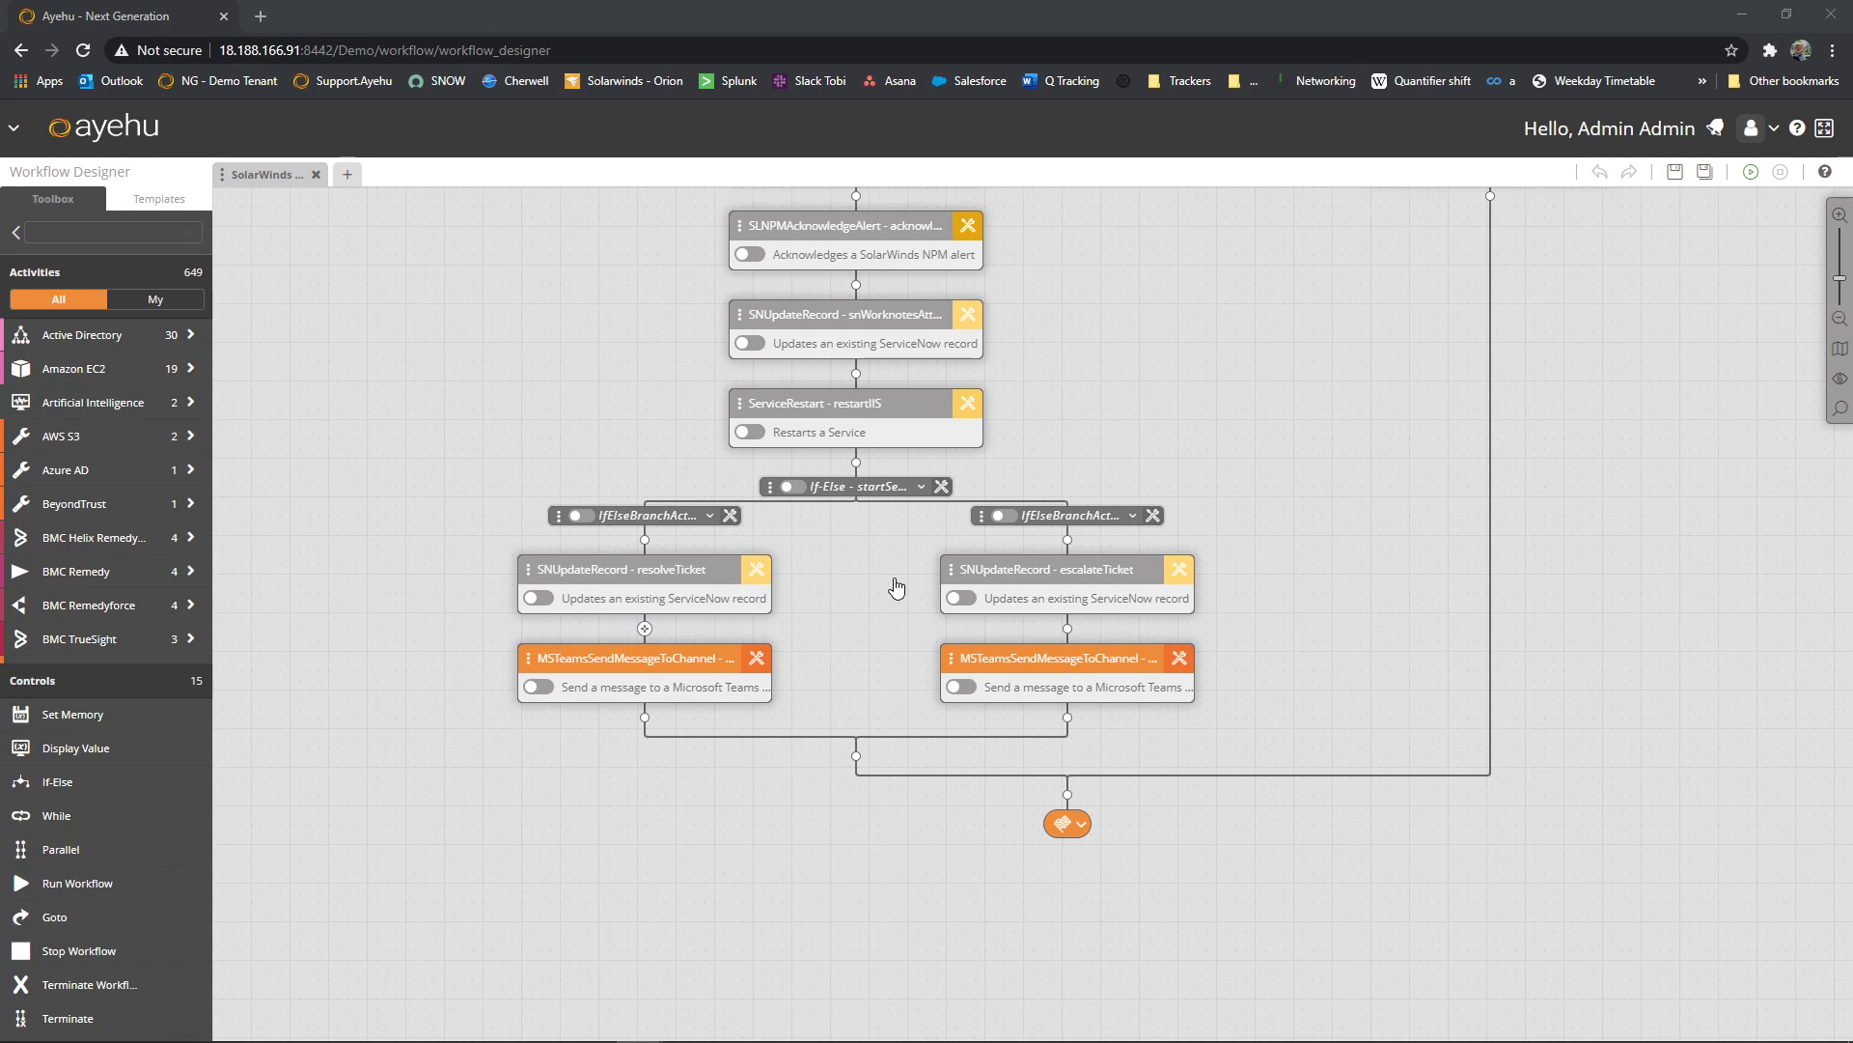
left_click(758, 571)
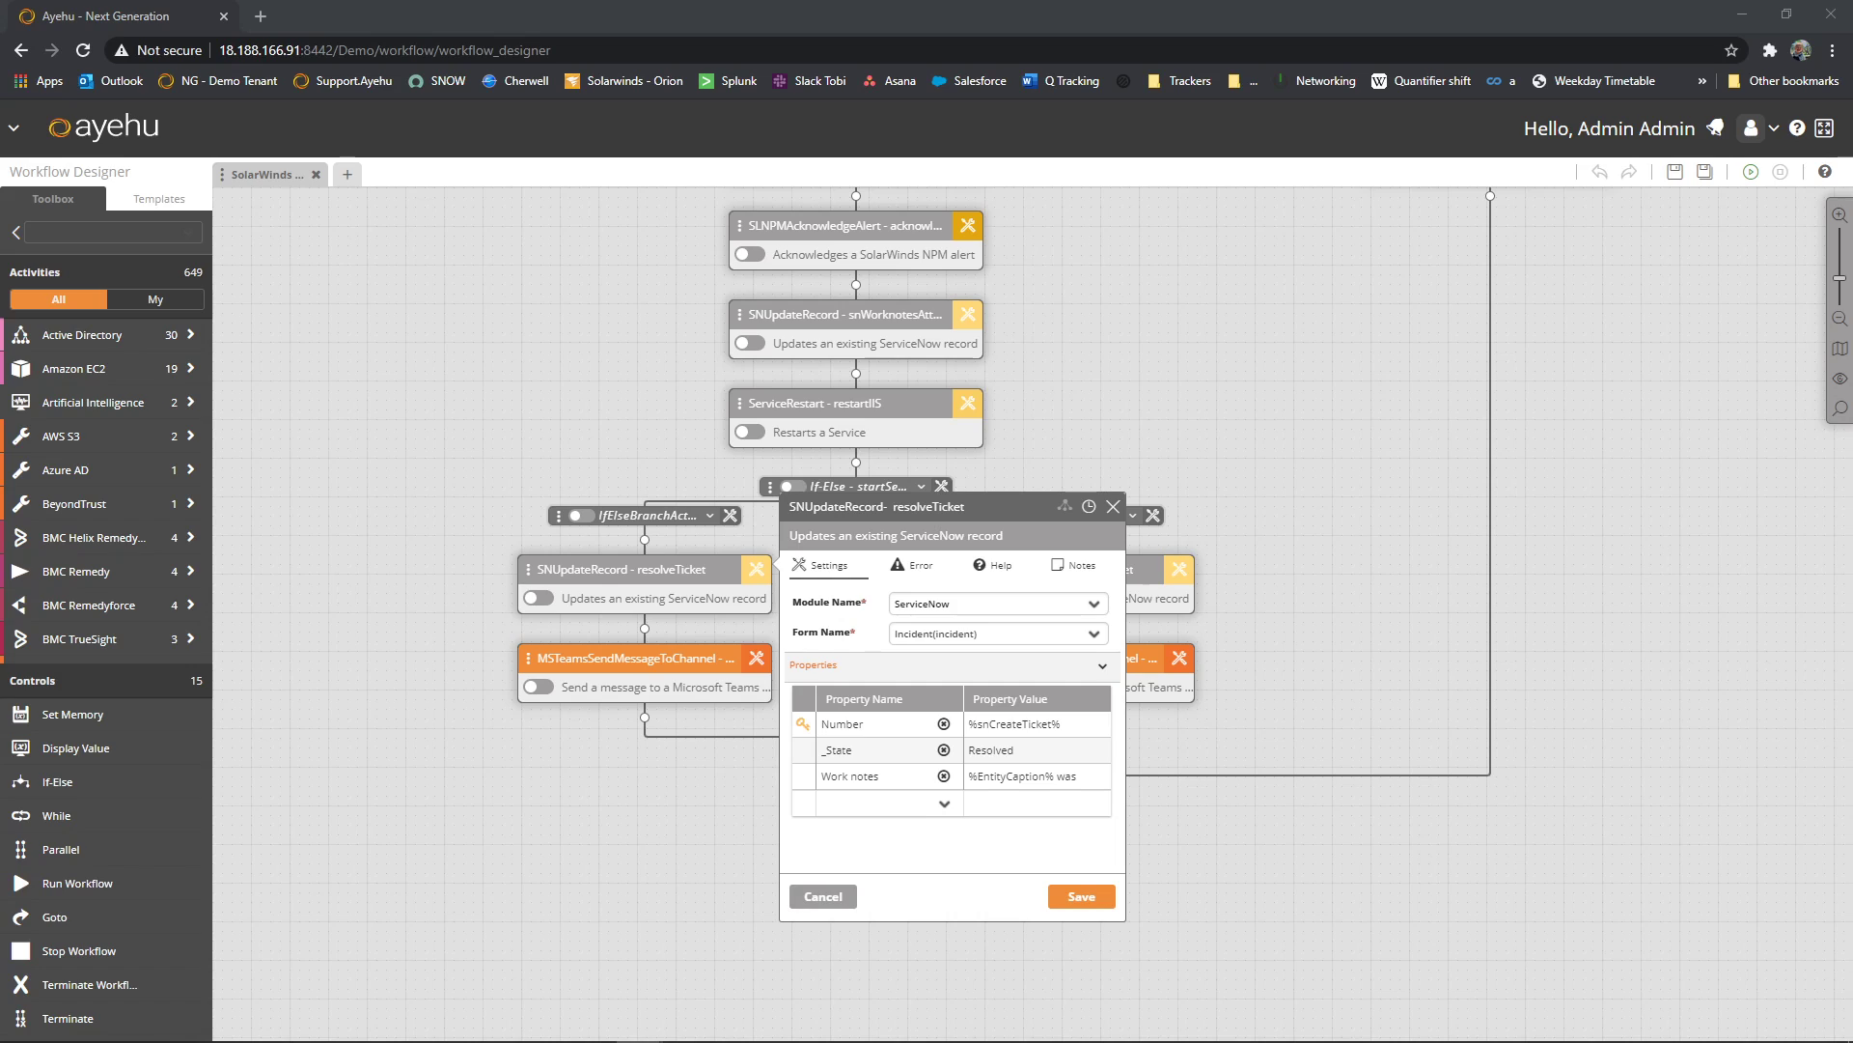
left_click(1112, 507)
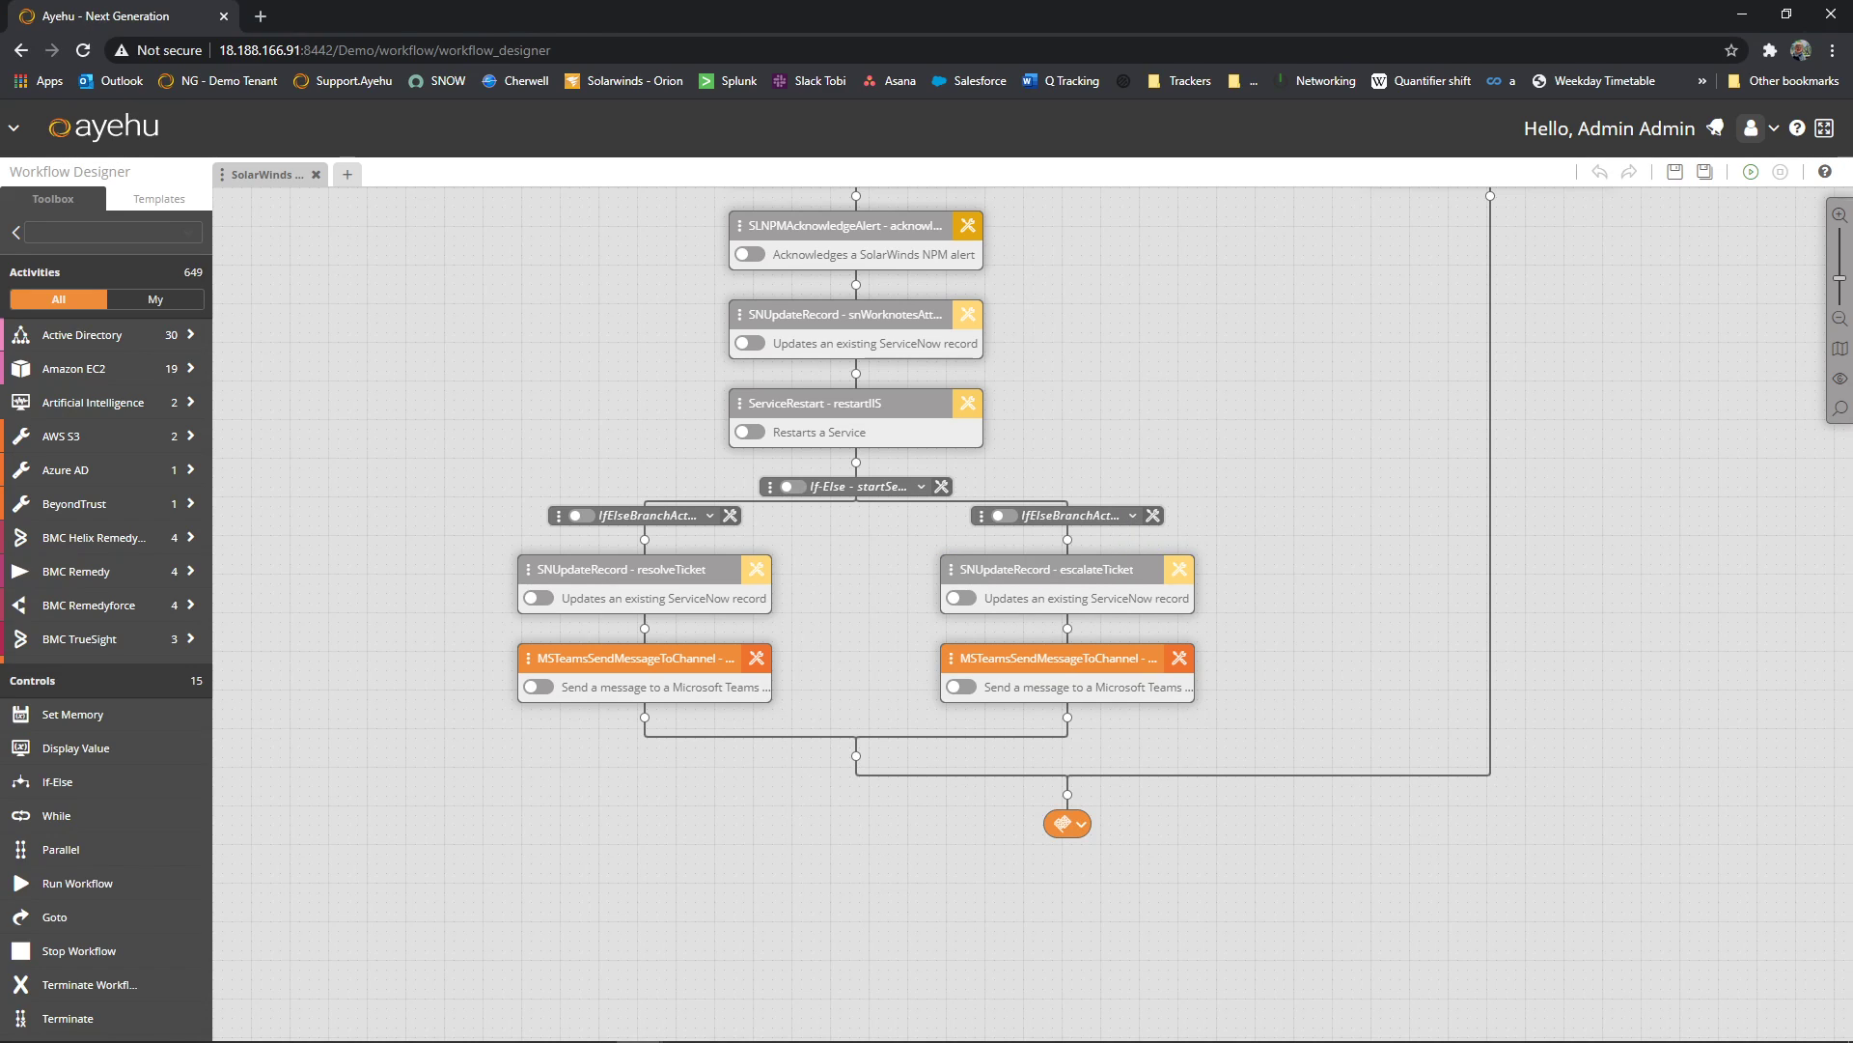
Step: Bring the SolarWinds node details window into view, check the node's application status, and move the window away again
left_click_drag(1852, 237, 715, 167)
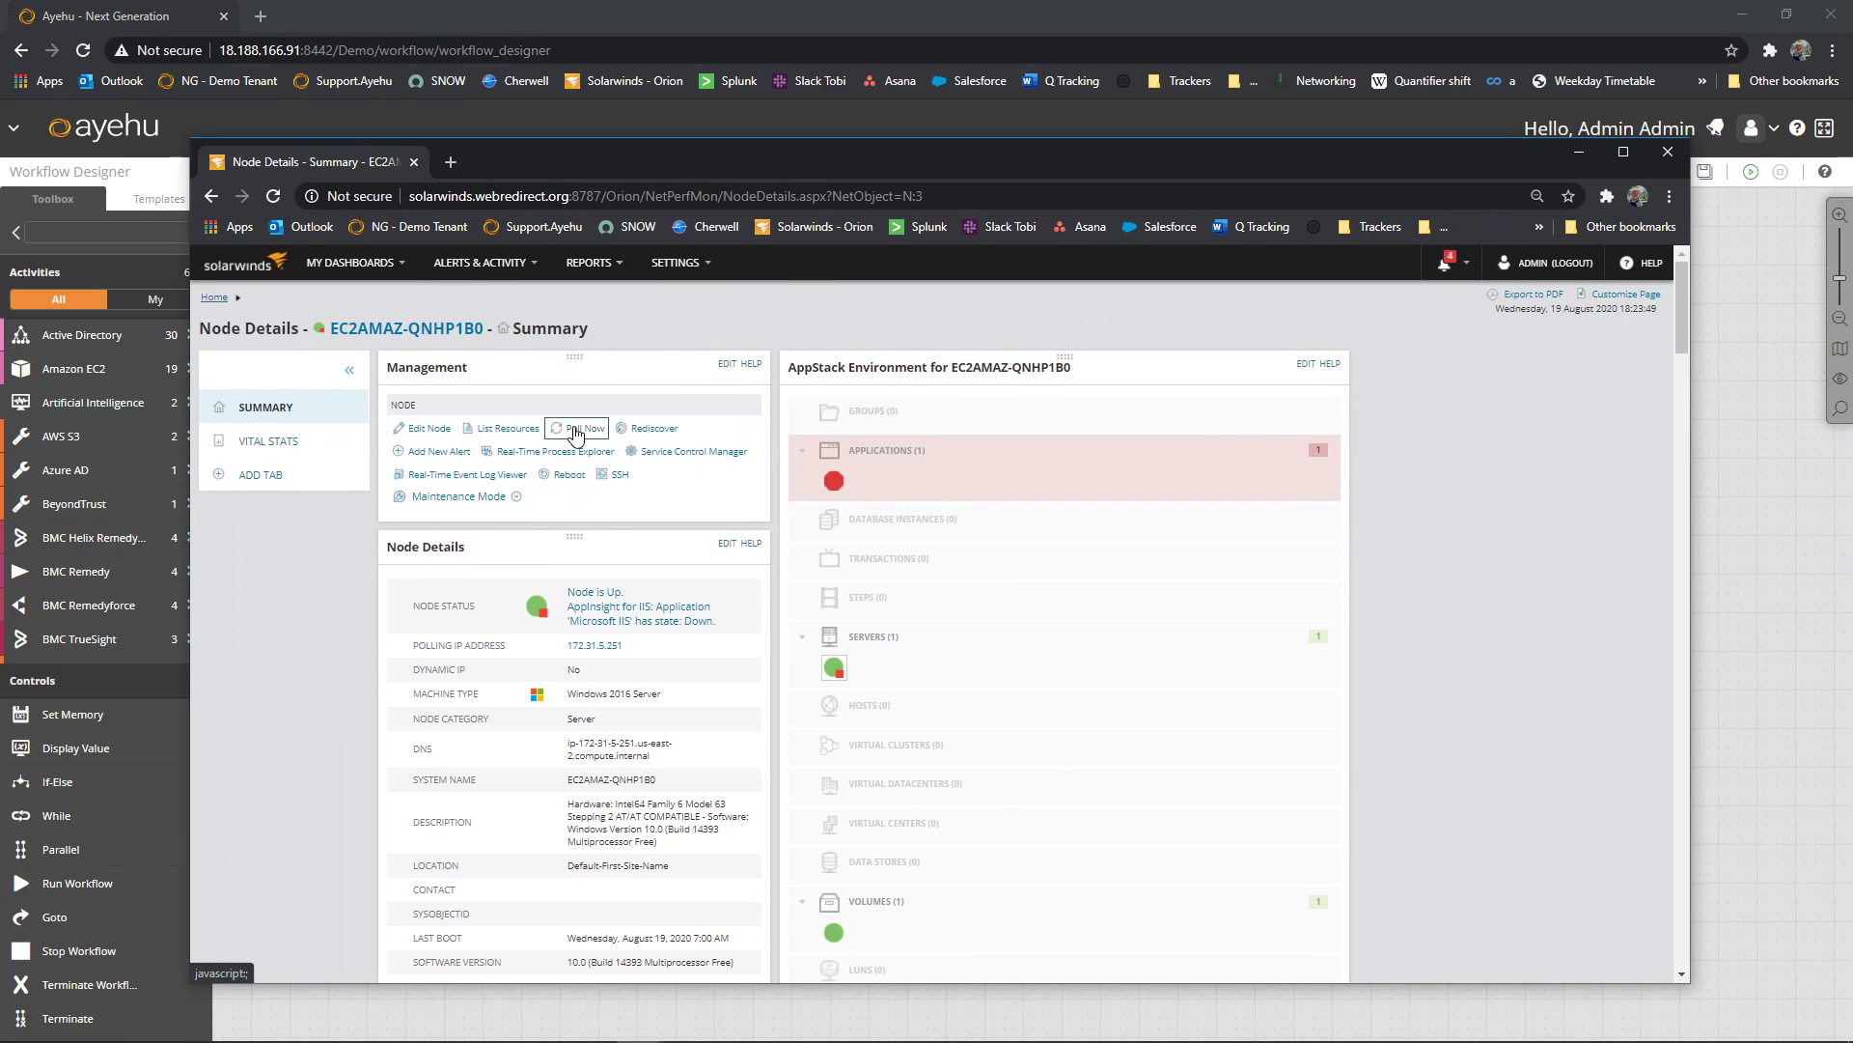
mouse_move(834, 487)
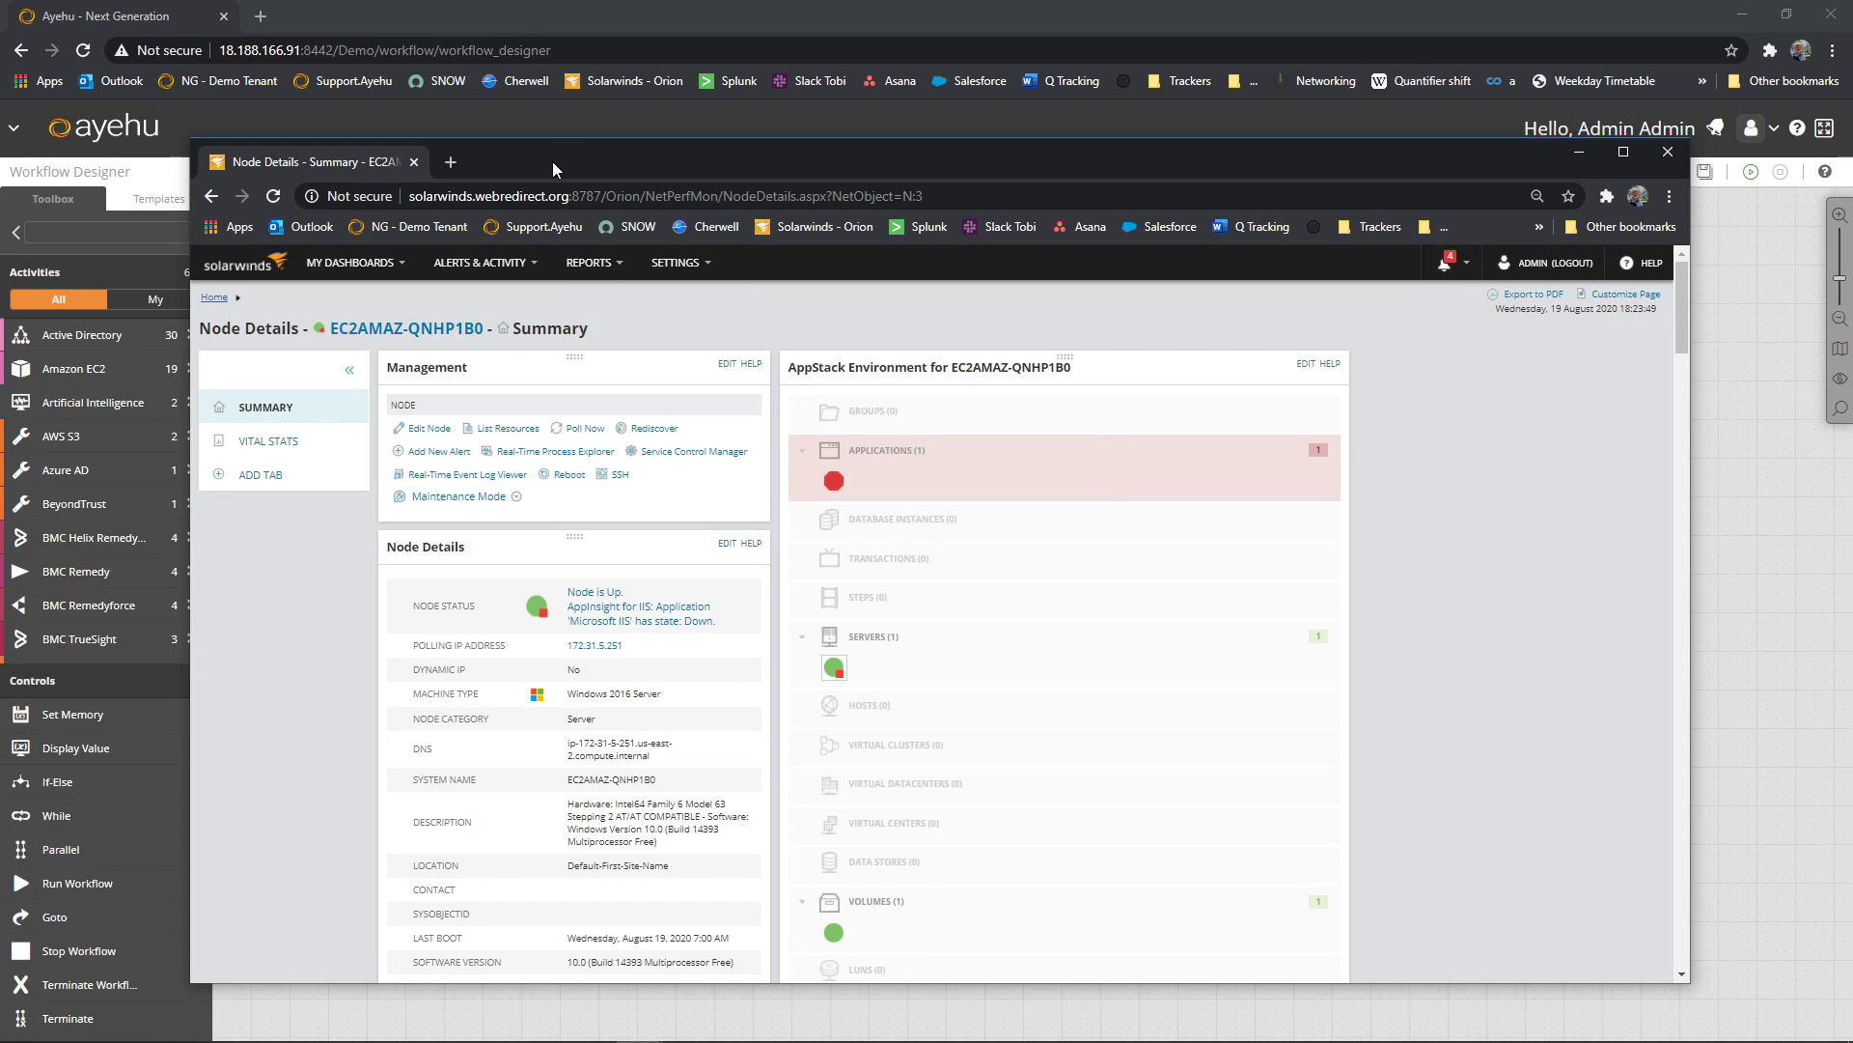
left_click_drag(553, 161, 1852, 205)
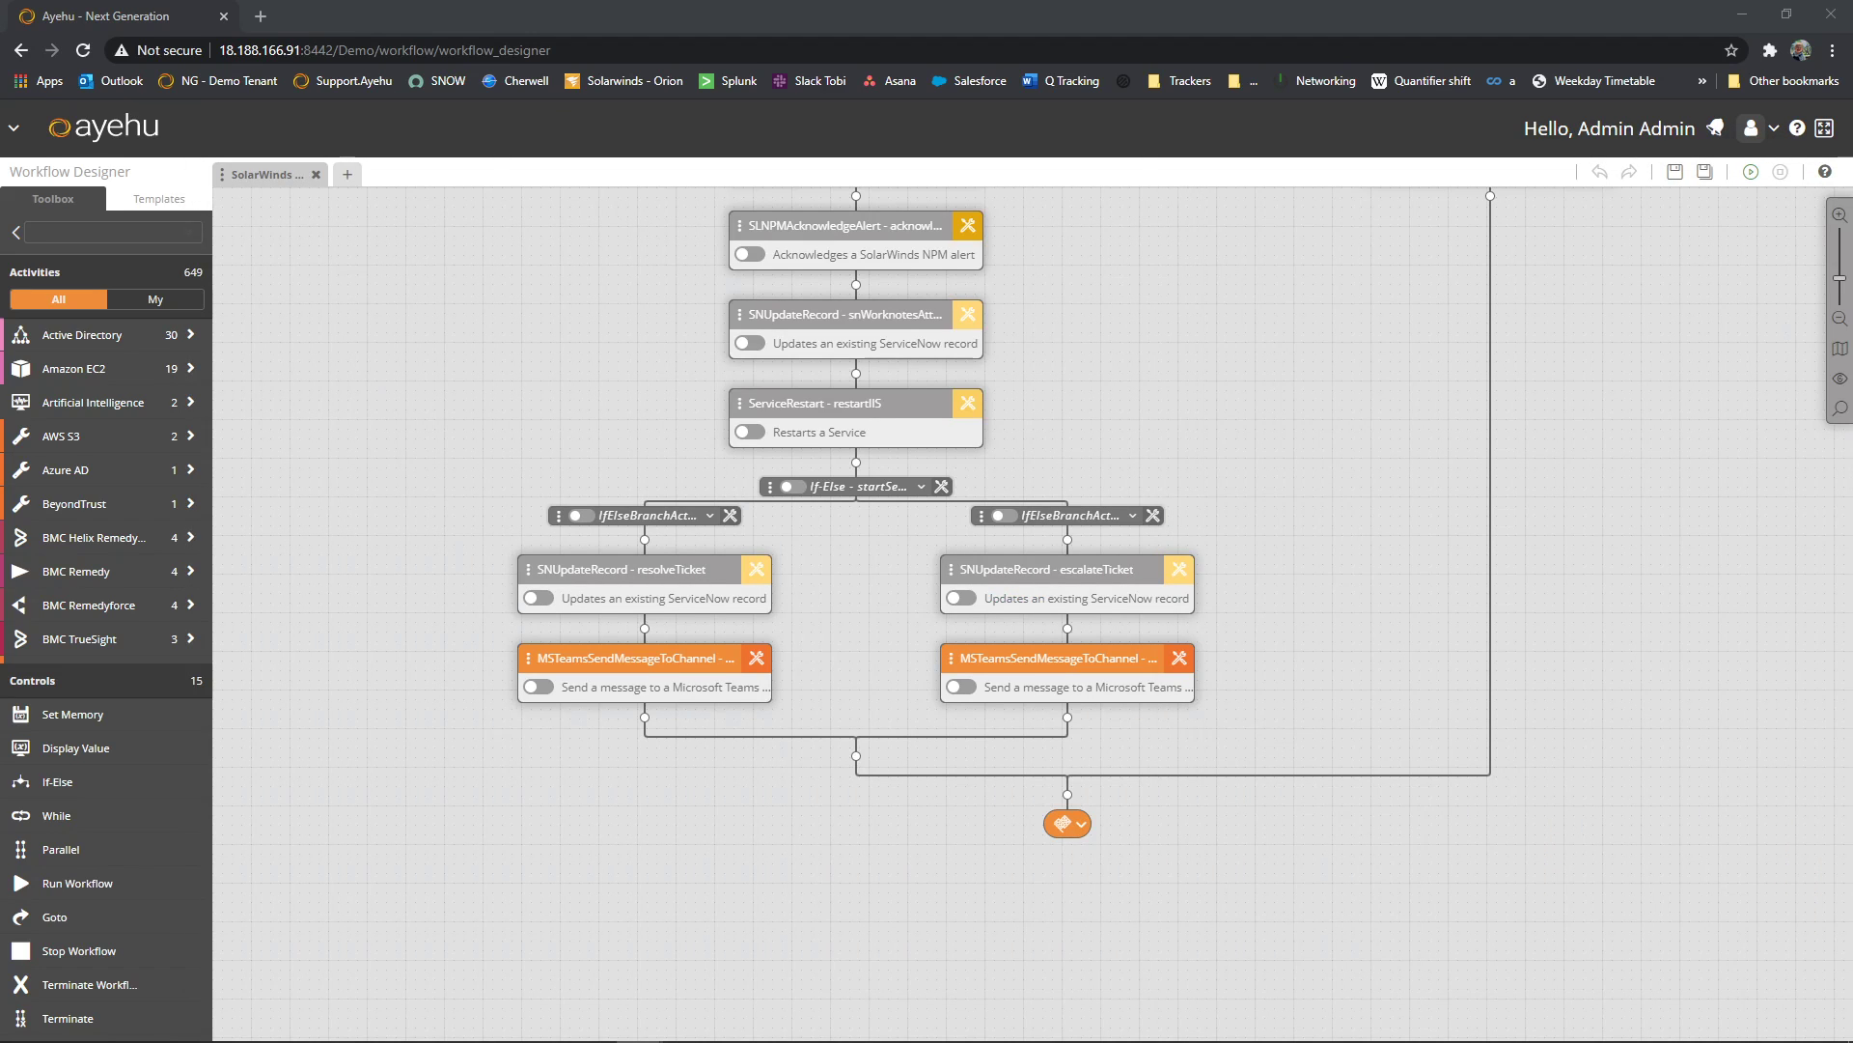
Step: Review the settings of the escalateTicket activity and the Microsoft Teams message activity below it
left_click(1179, 577)
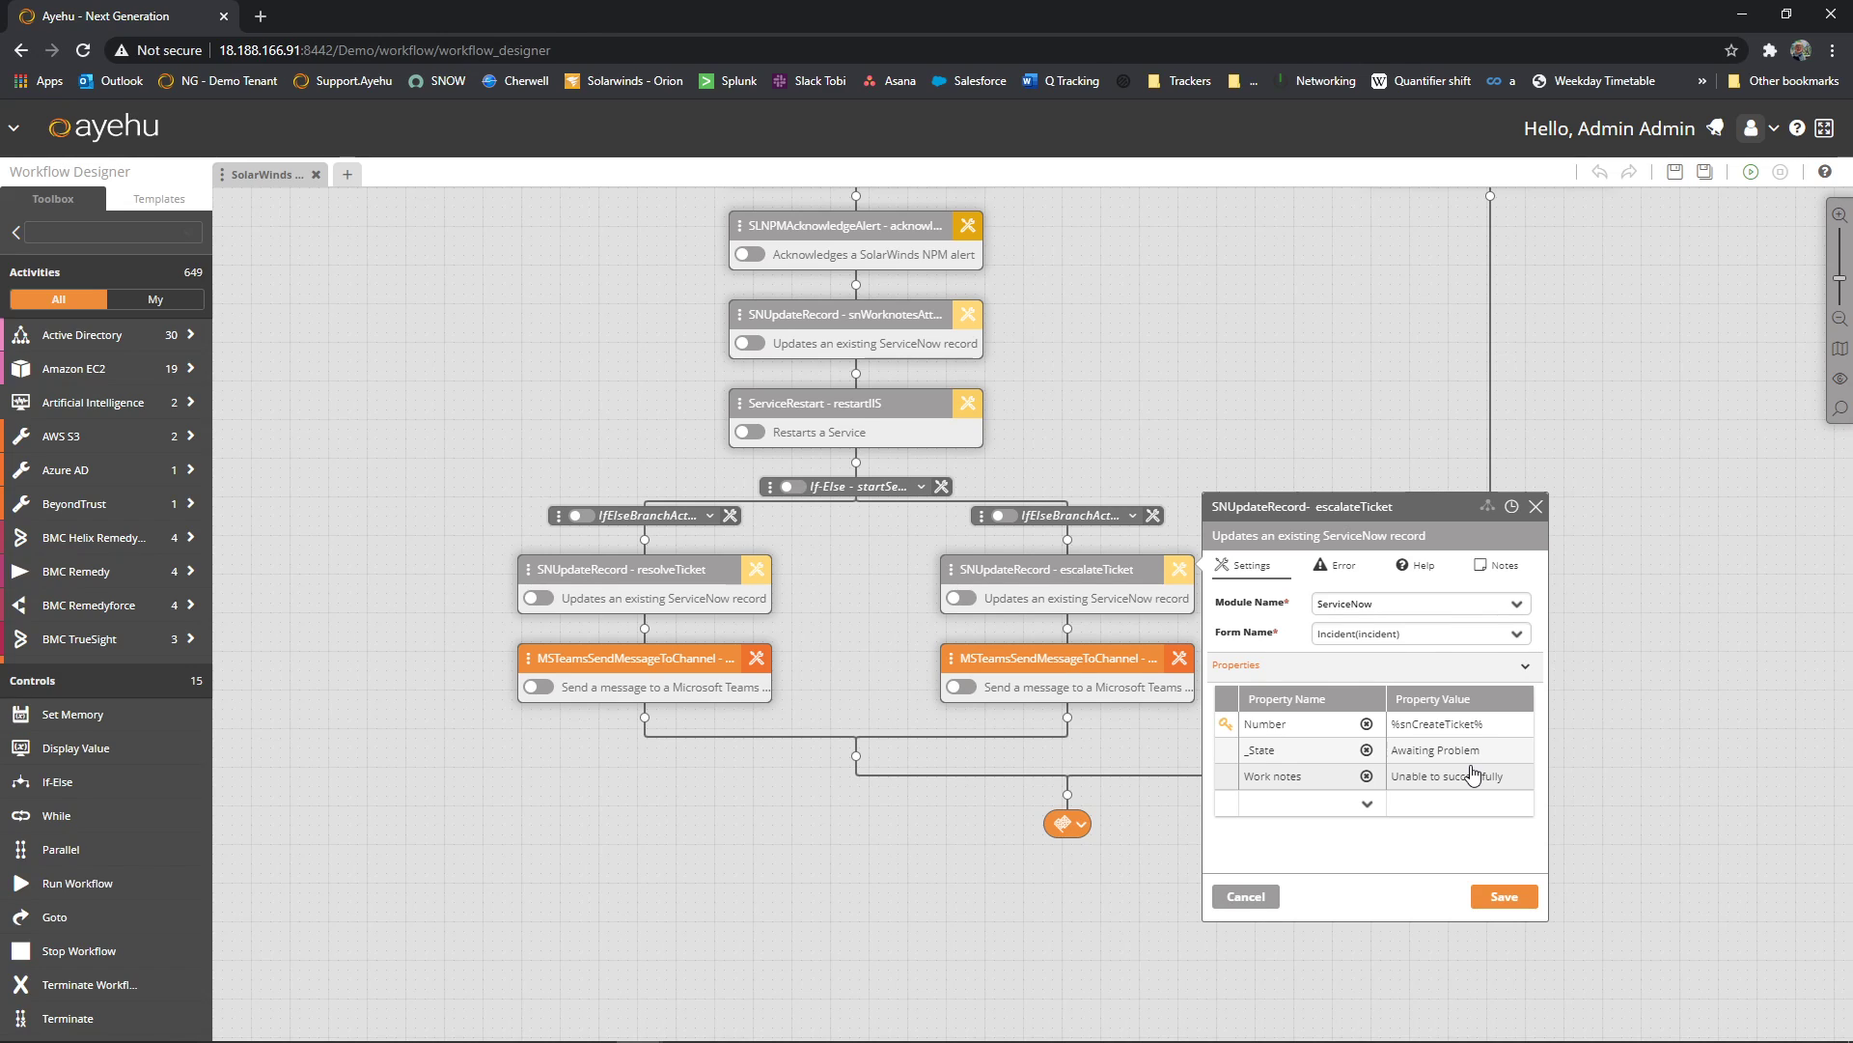
left_click(1185, 689)
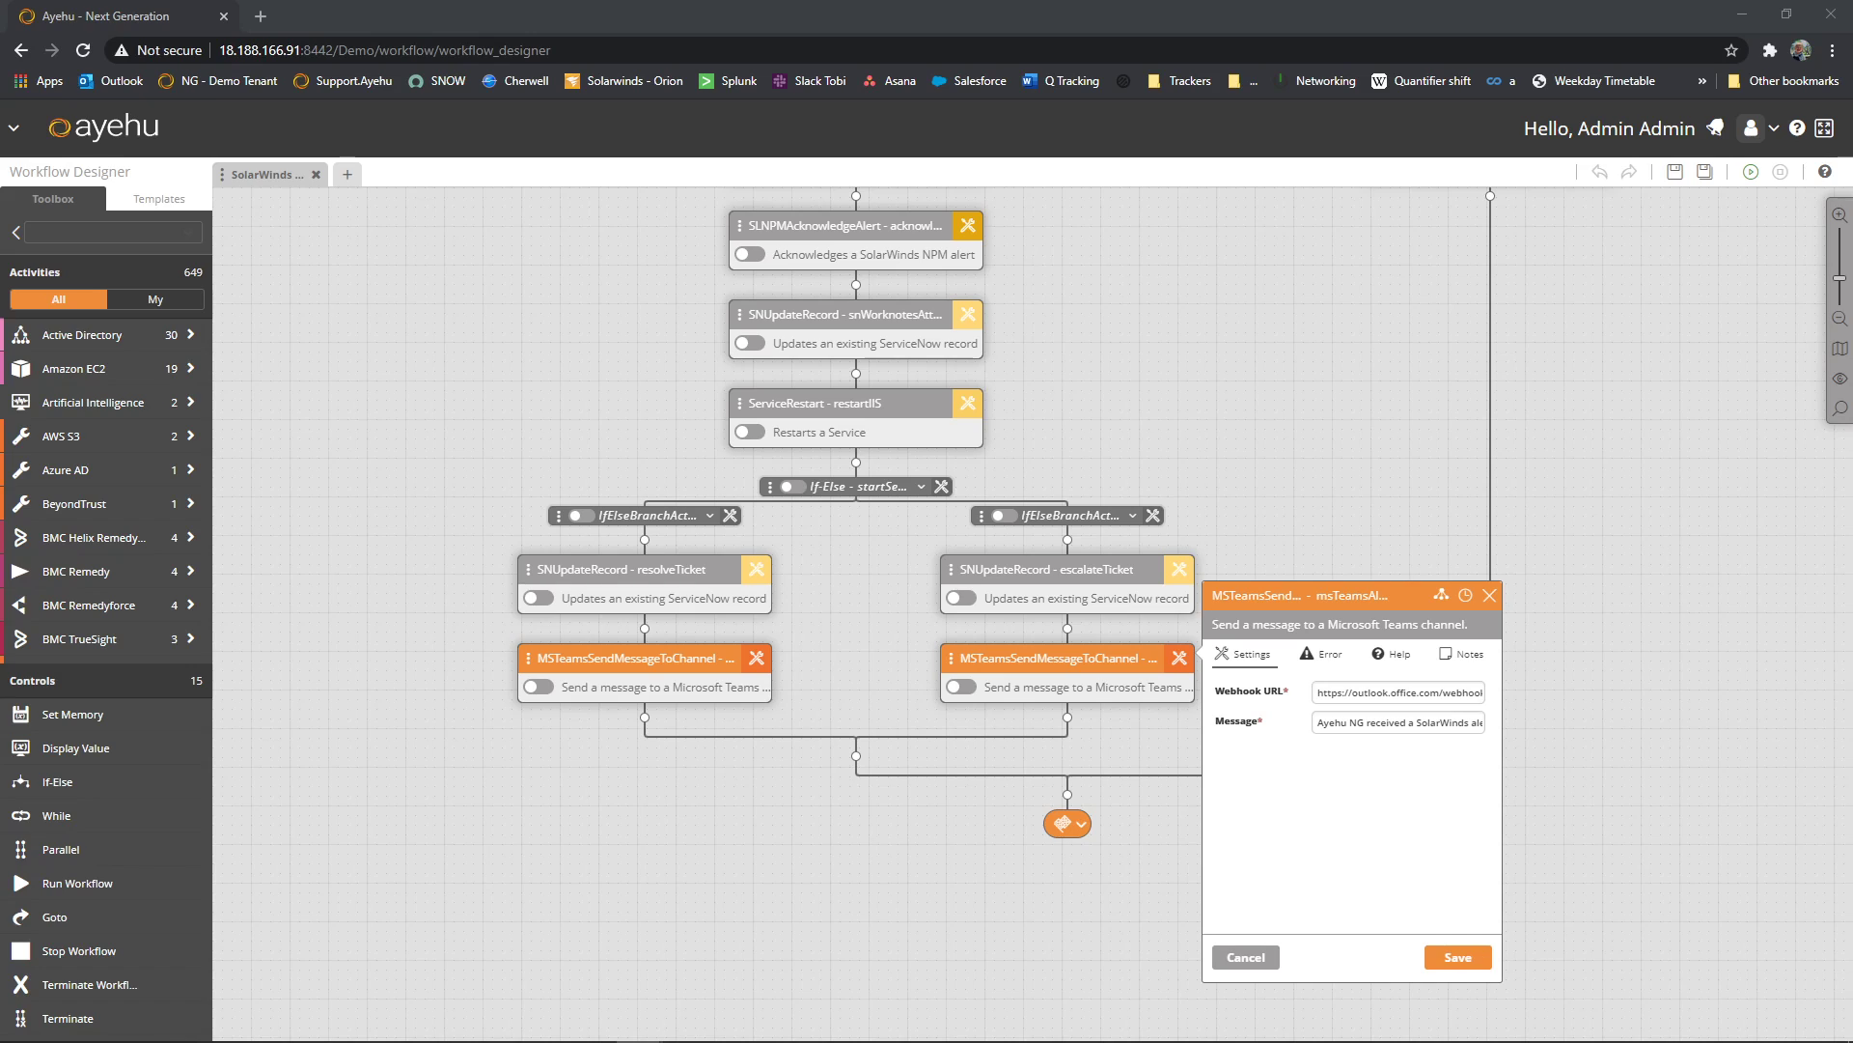
left_click(1709, 830)
left_click(1490, 597)
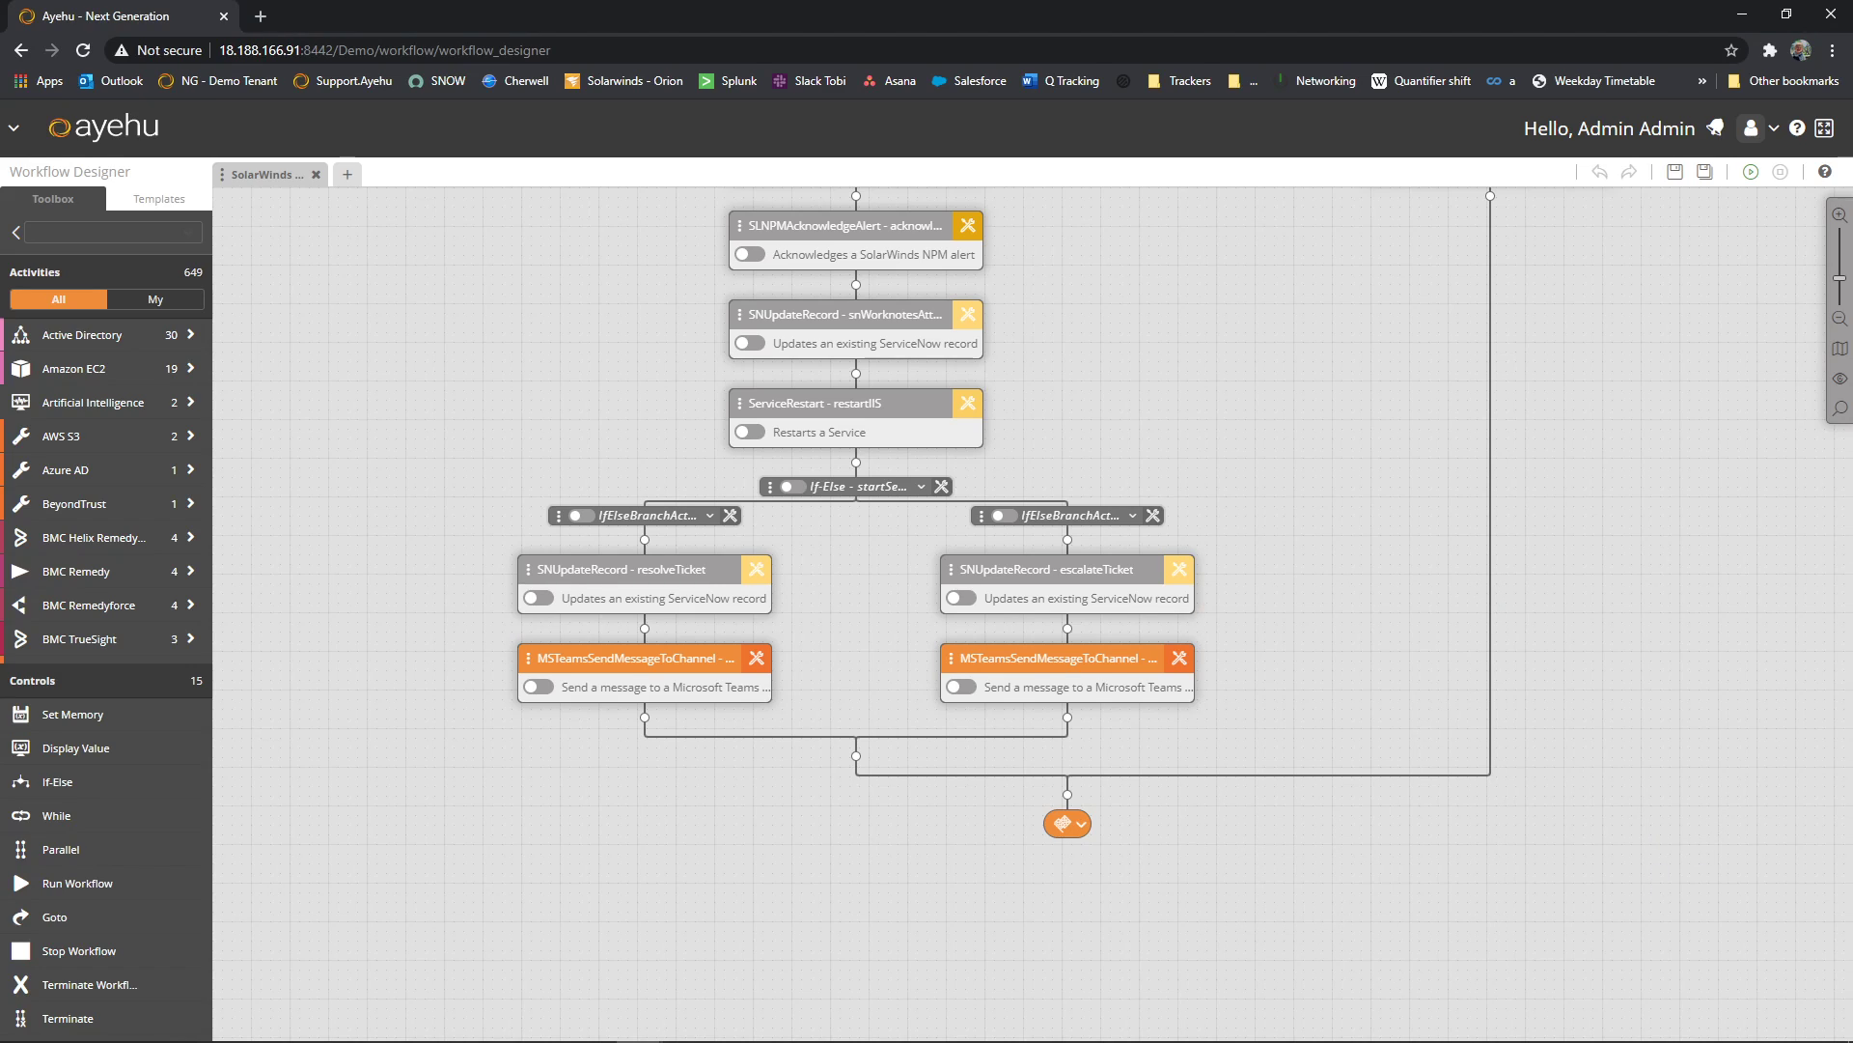
Step: Switch to the Ayehu LIVE window to check the running workflows, and put it away again
key("alt+Tab")
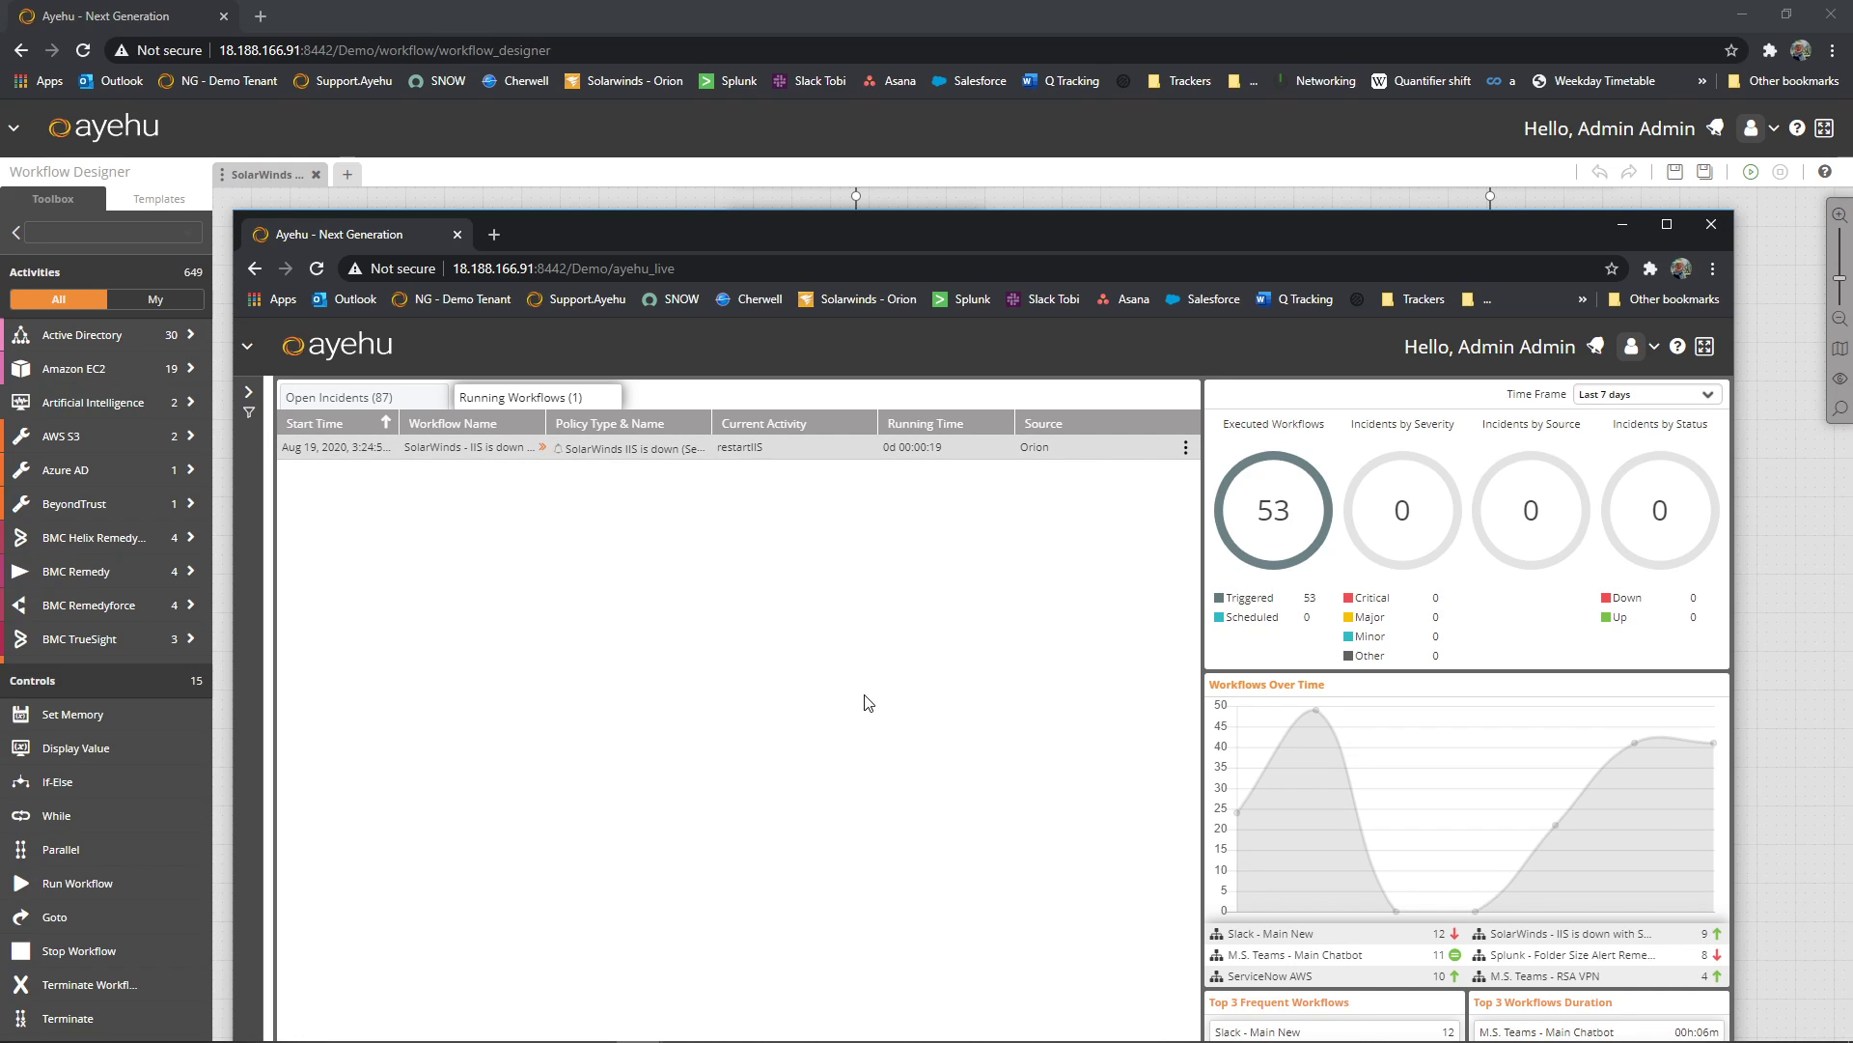
key("super+Down")
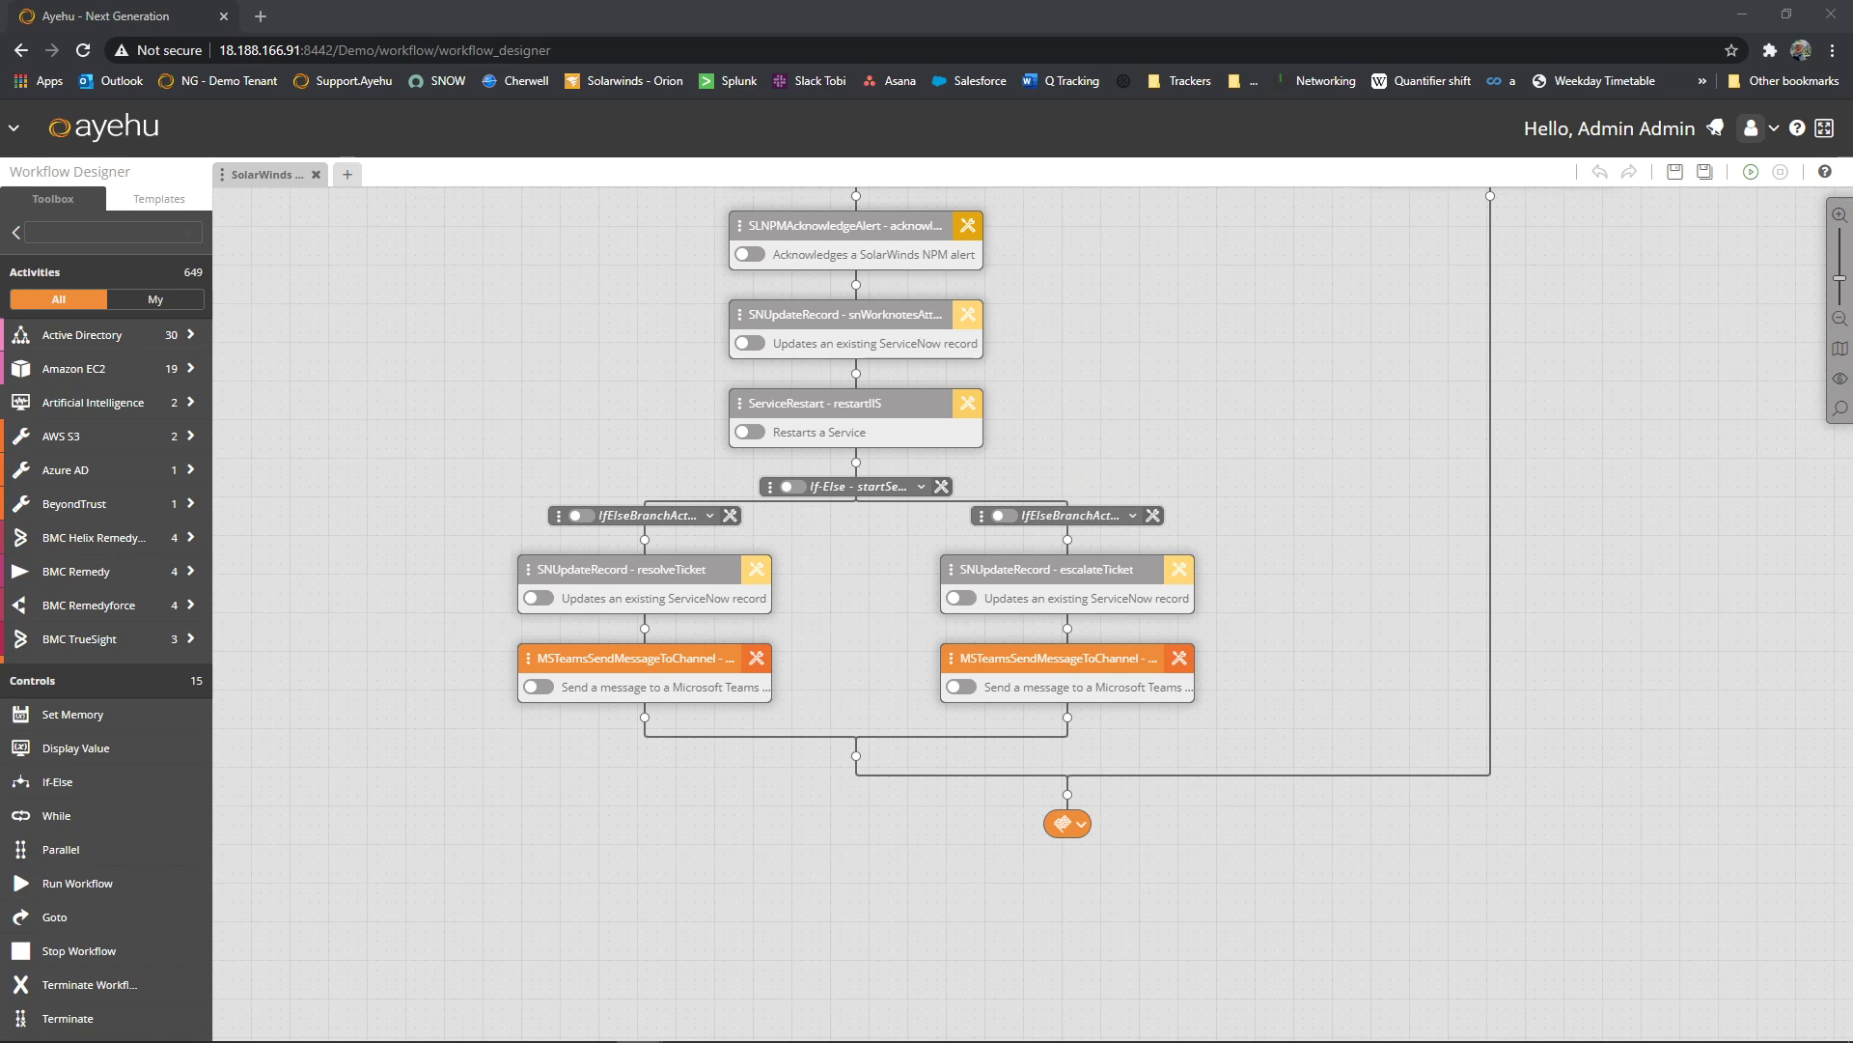
Step: Bring the ServiceNow incident window into view and examine the incident's work notes and state changes from creation to resolution
left_click_drag(1852, 409, 762, 101)
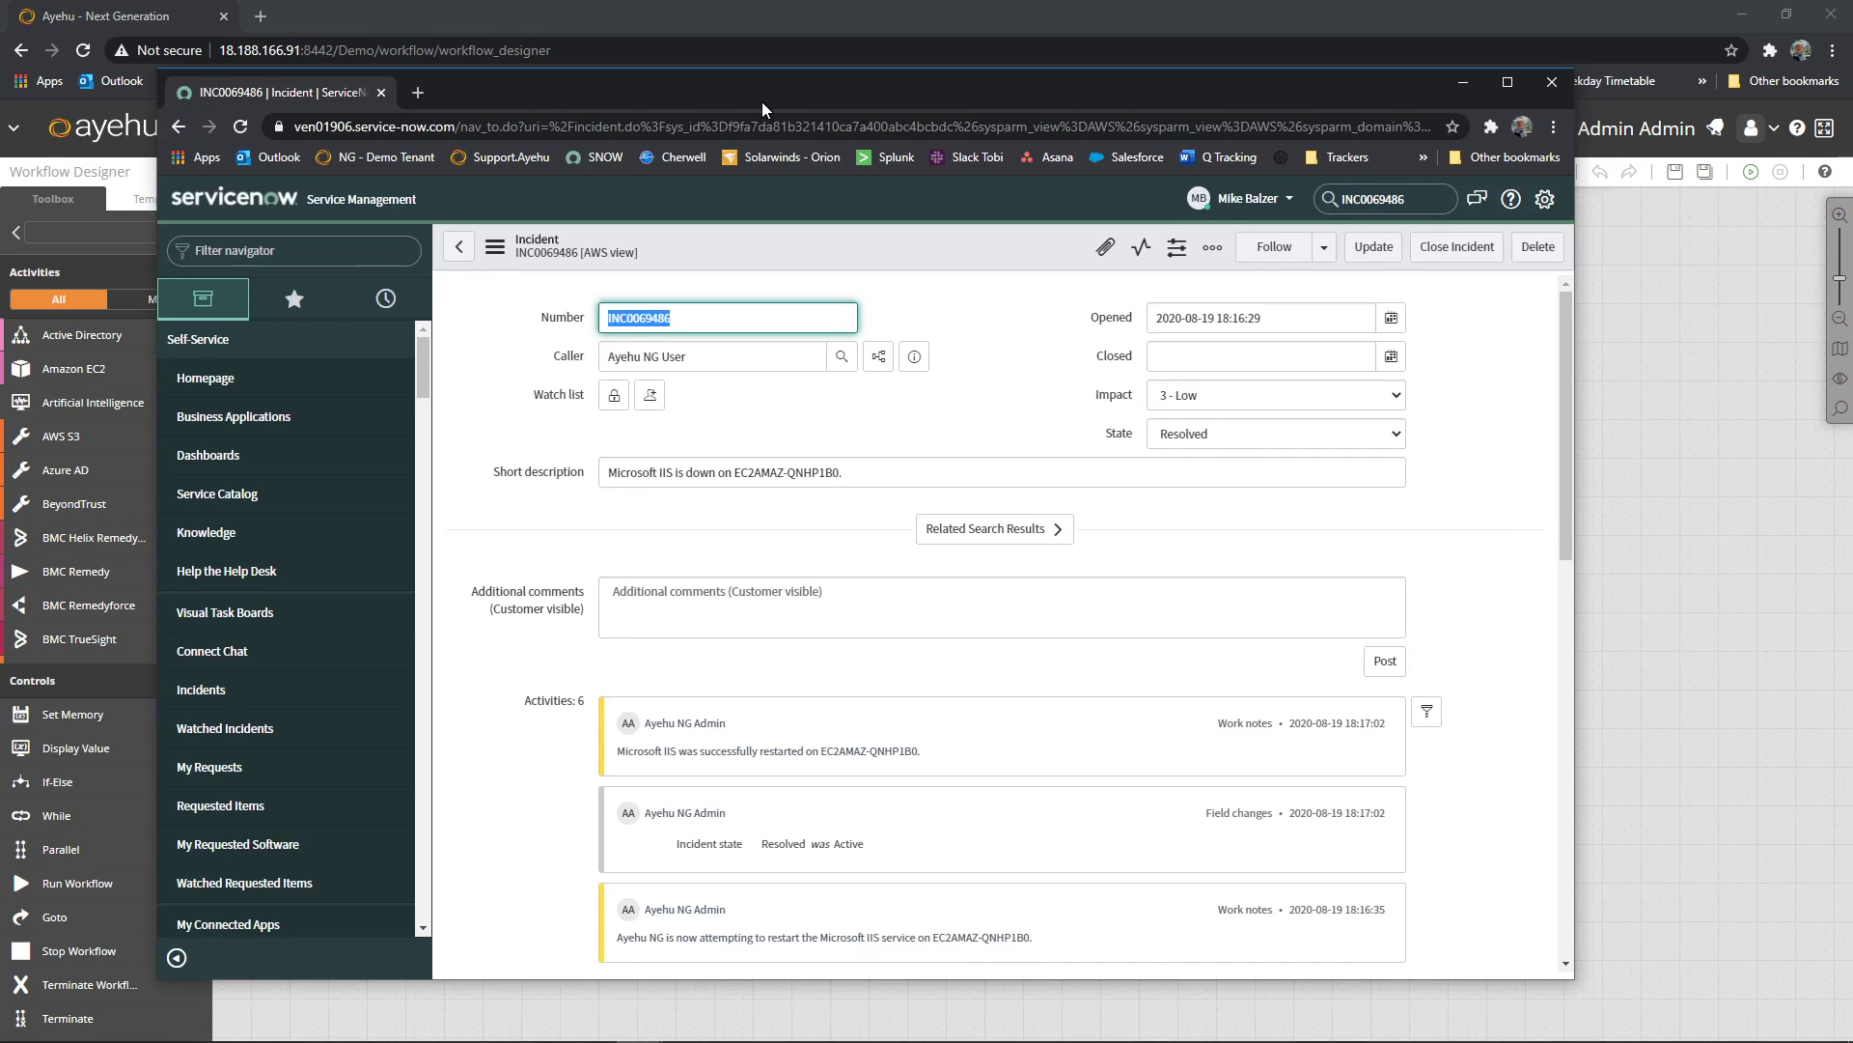
scroll(1041, 571, "down", 4)
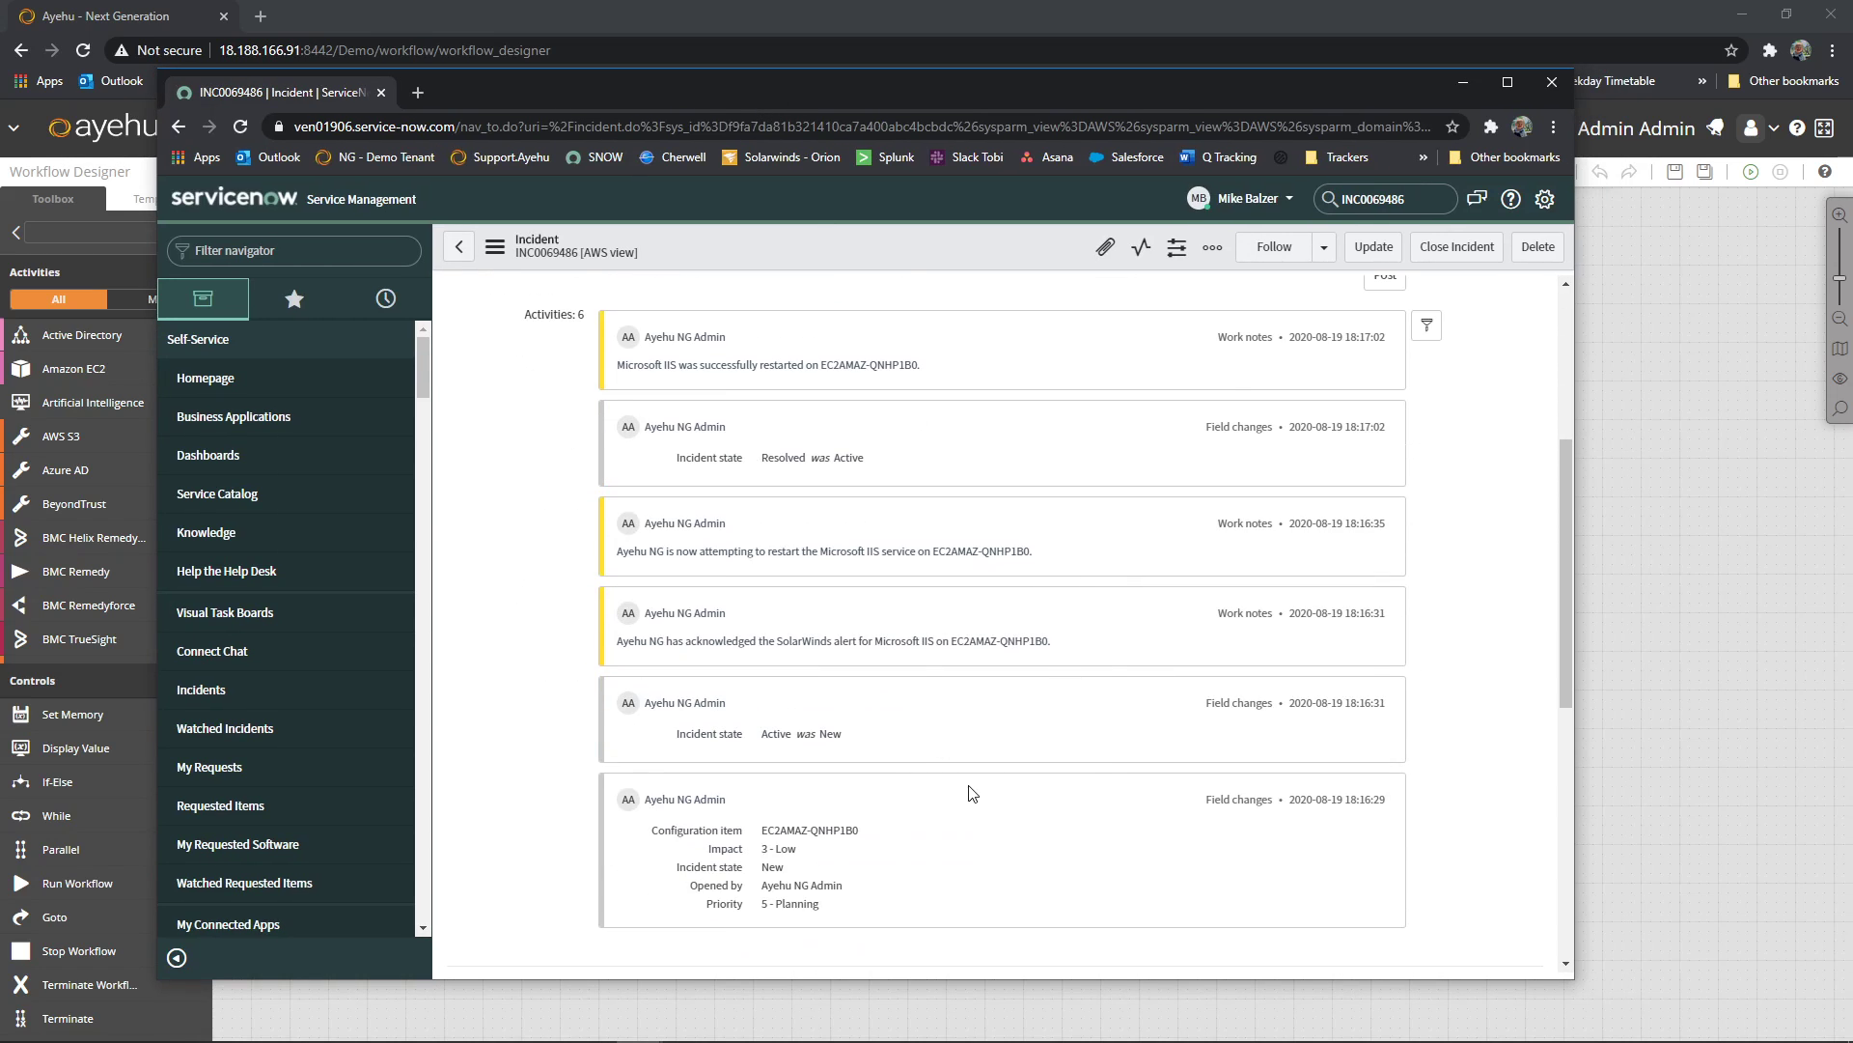
scroll(948, 819, "down", 3)
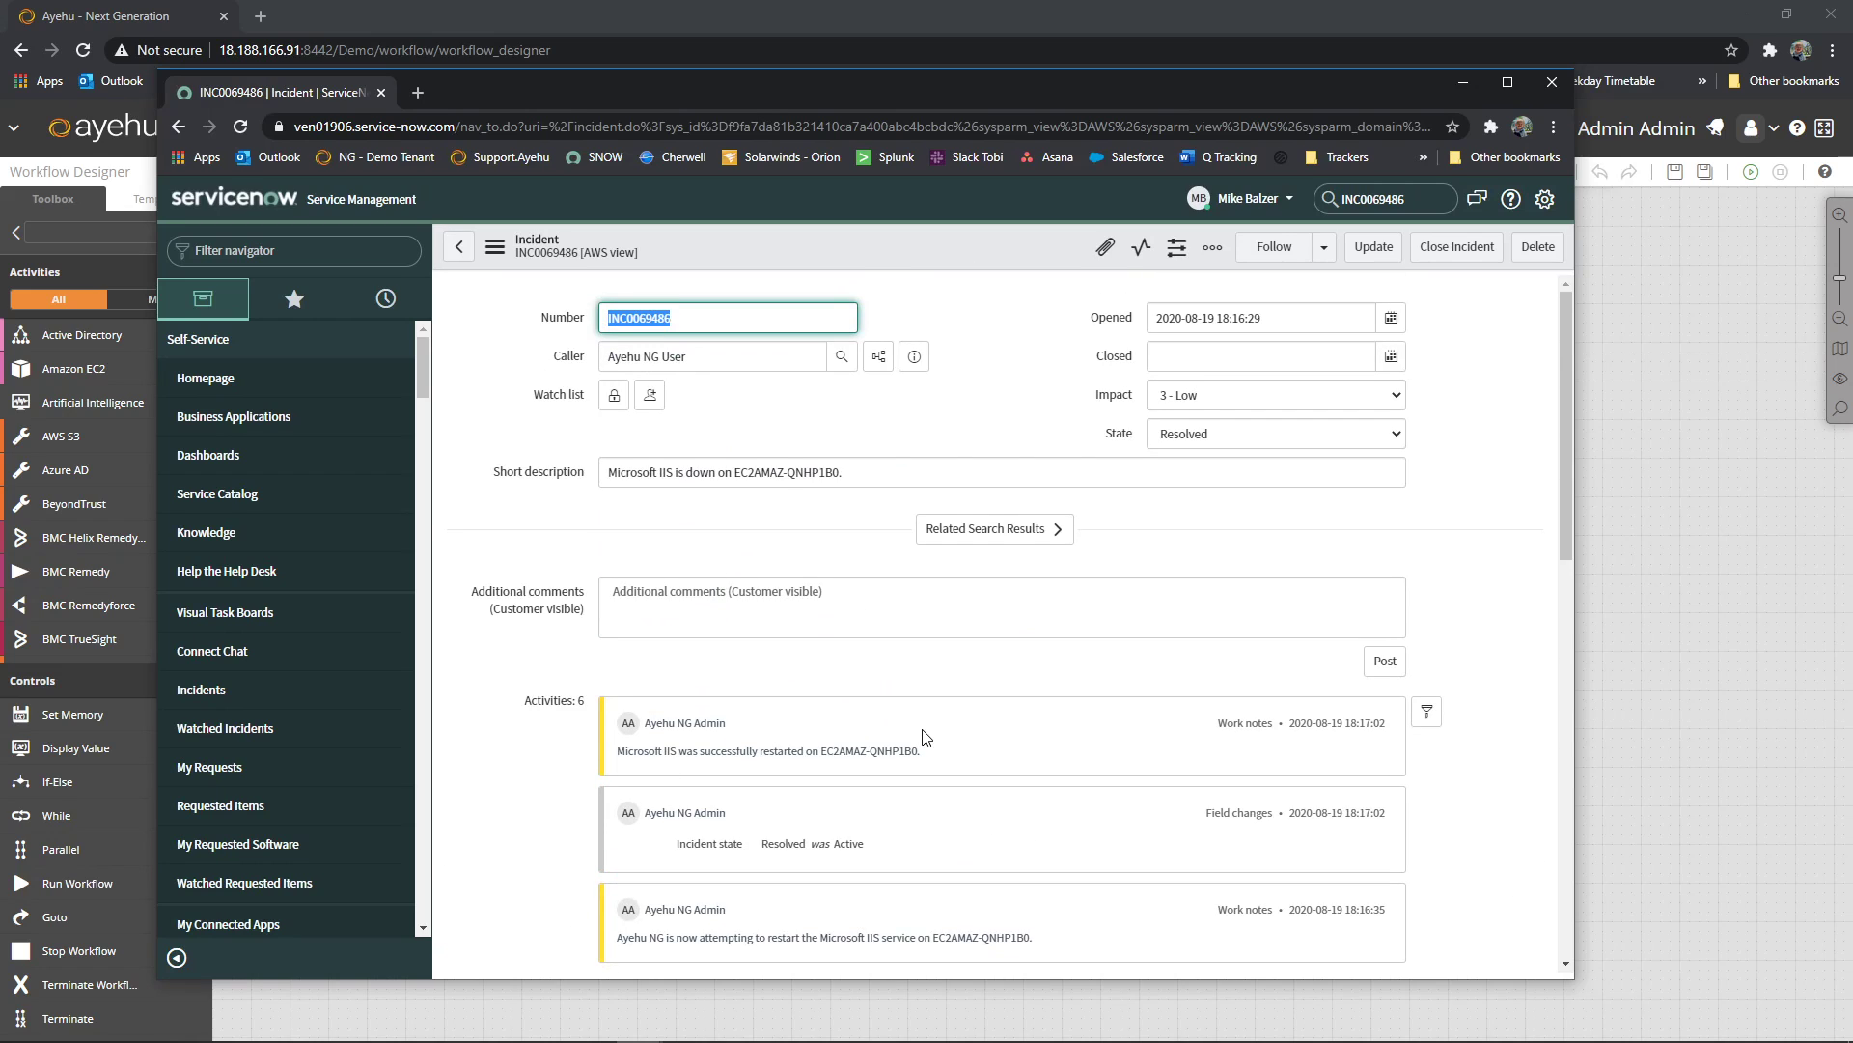
scroll(918, 738, "down", 4)
left_click_drag(1568, 726, 1568, 514)
left_click_drag(1561, 458, 1612, 599)
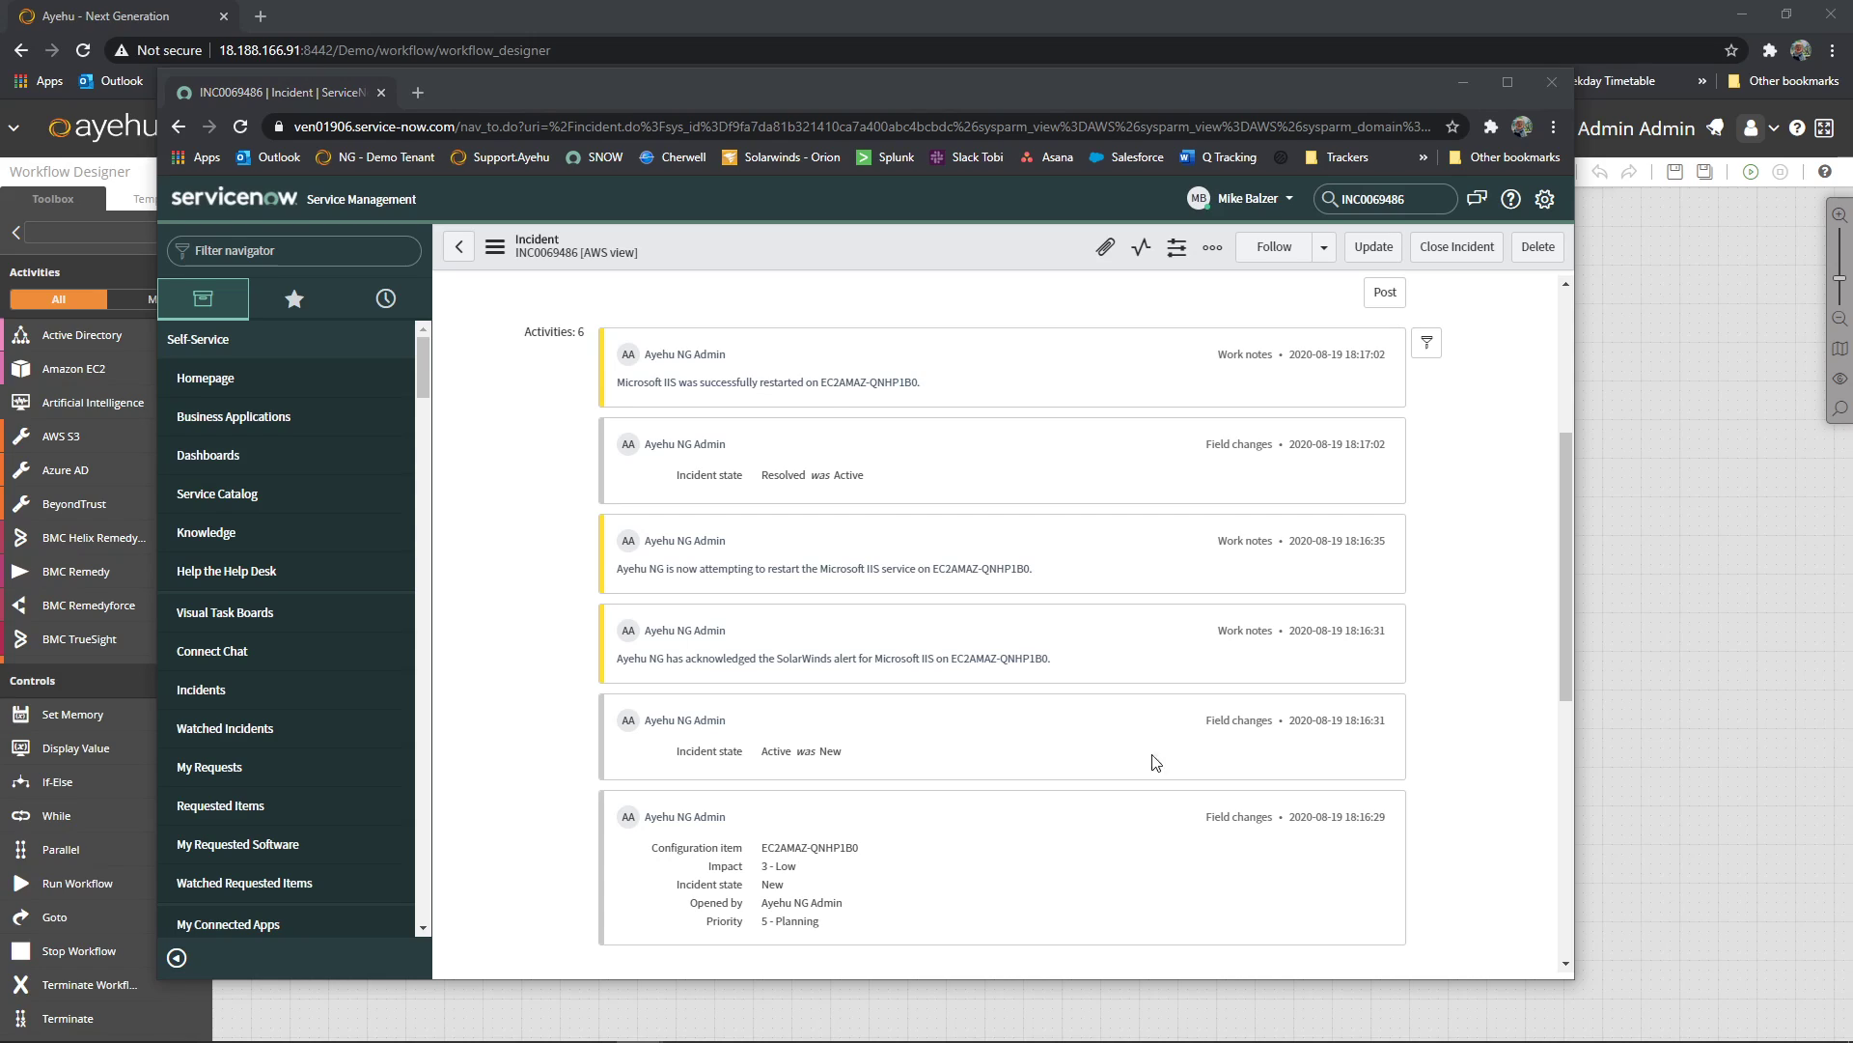
left_click_drag(820, 383, 862, 389)
left_click(830, 444)
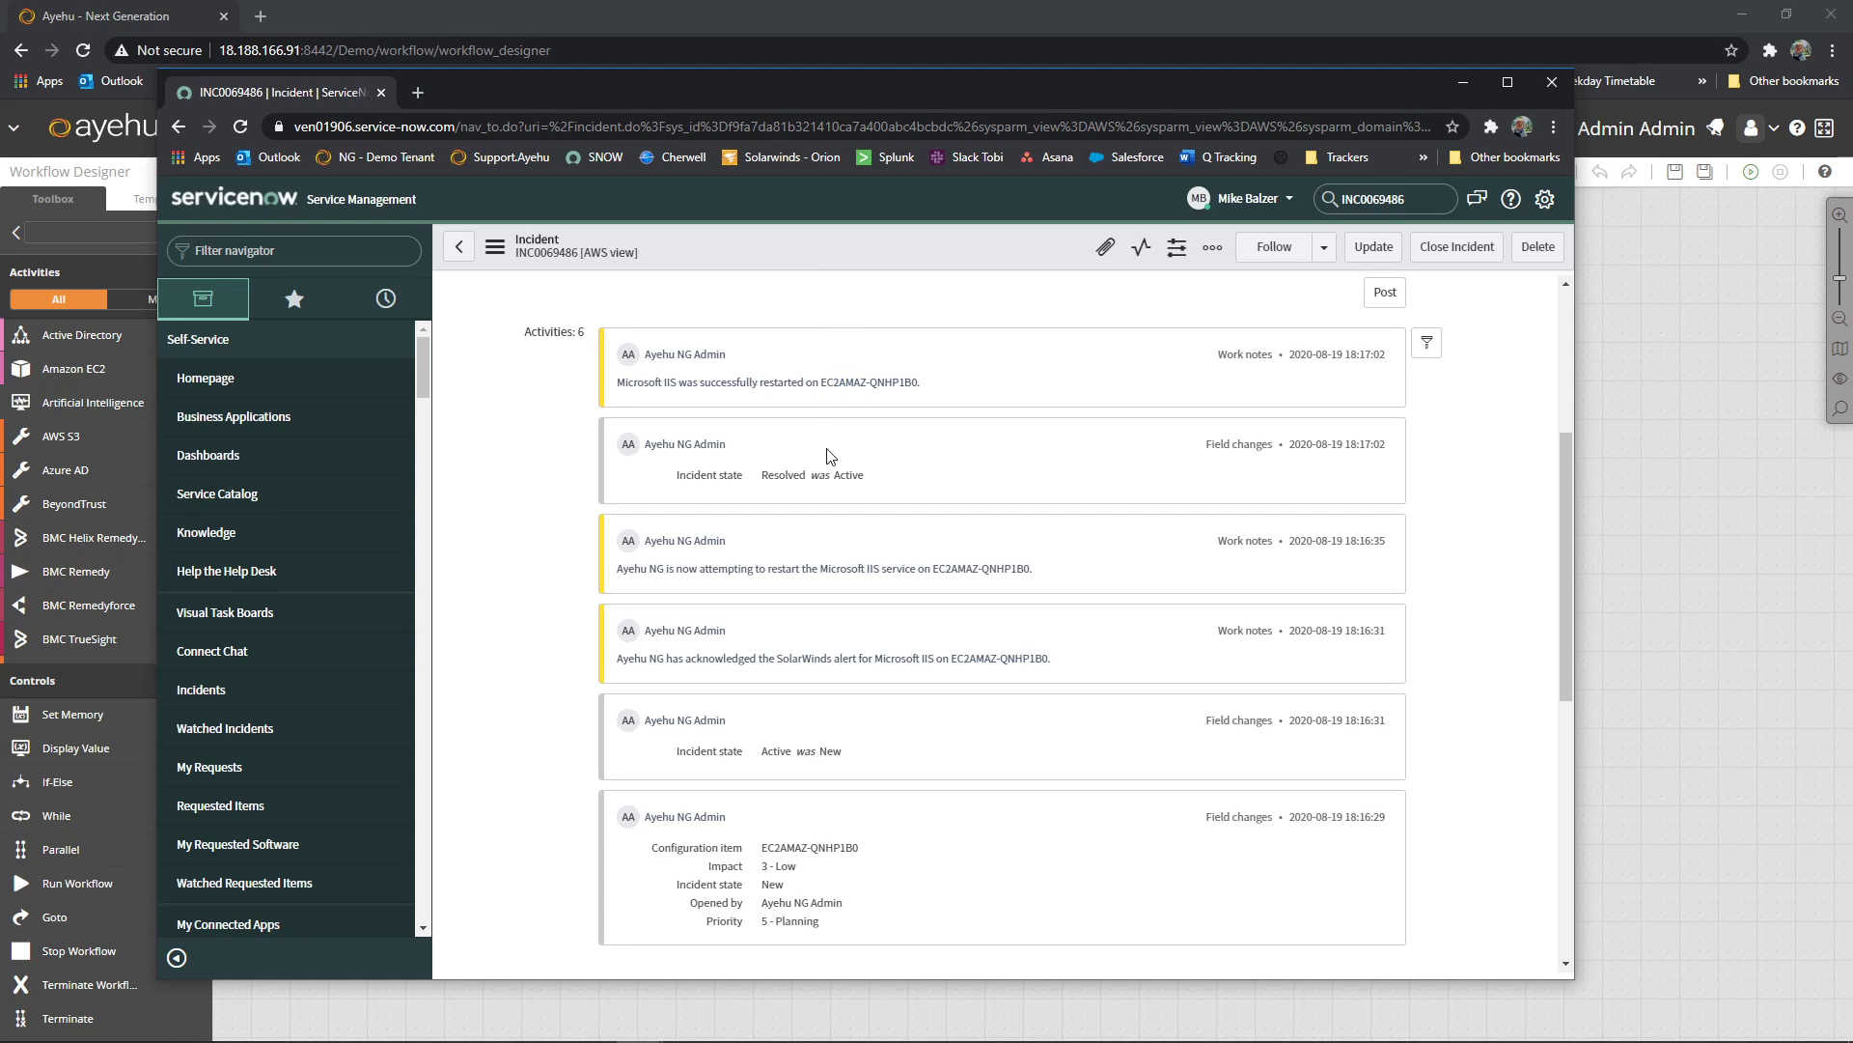
scroll(850, 665, "up", 4)
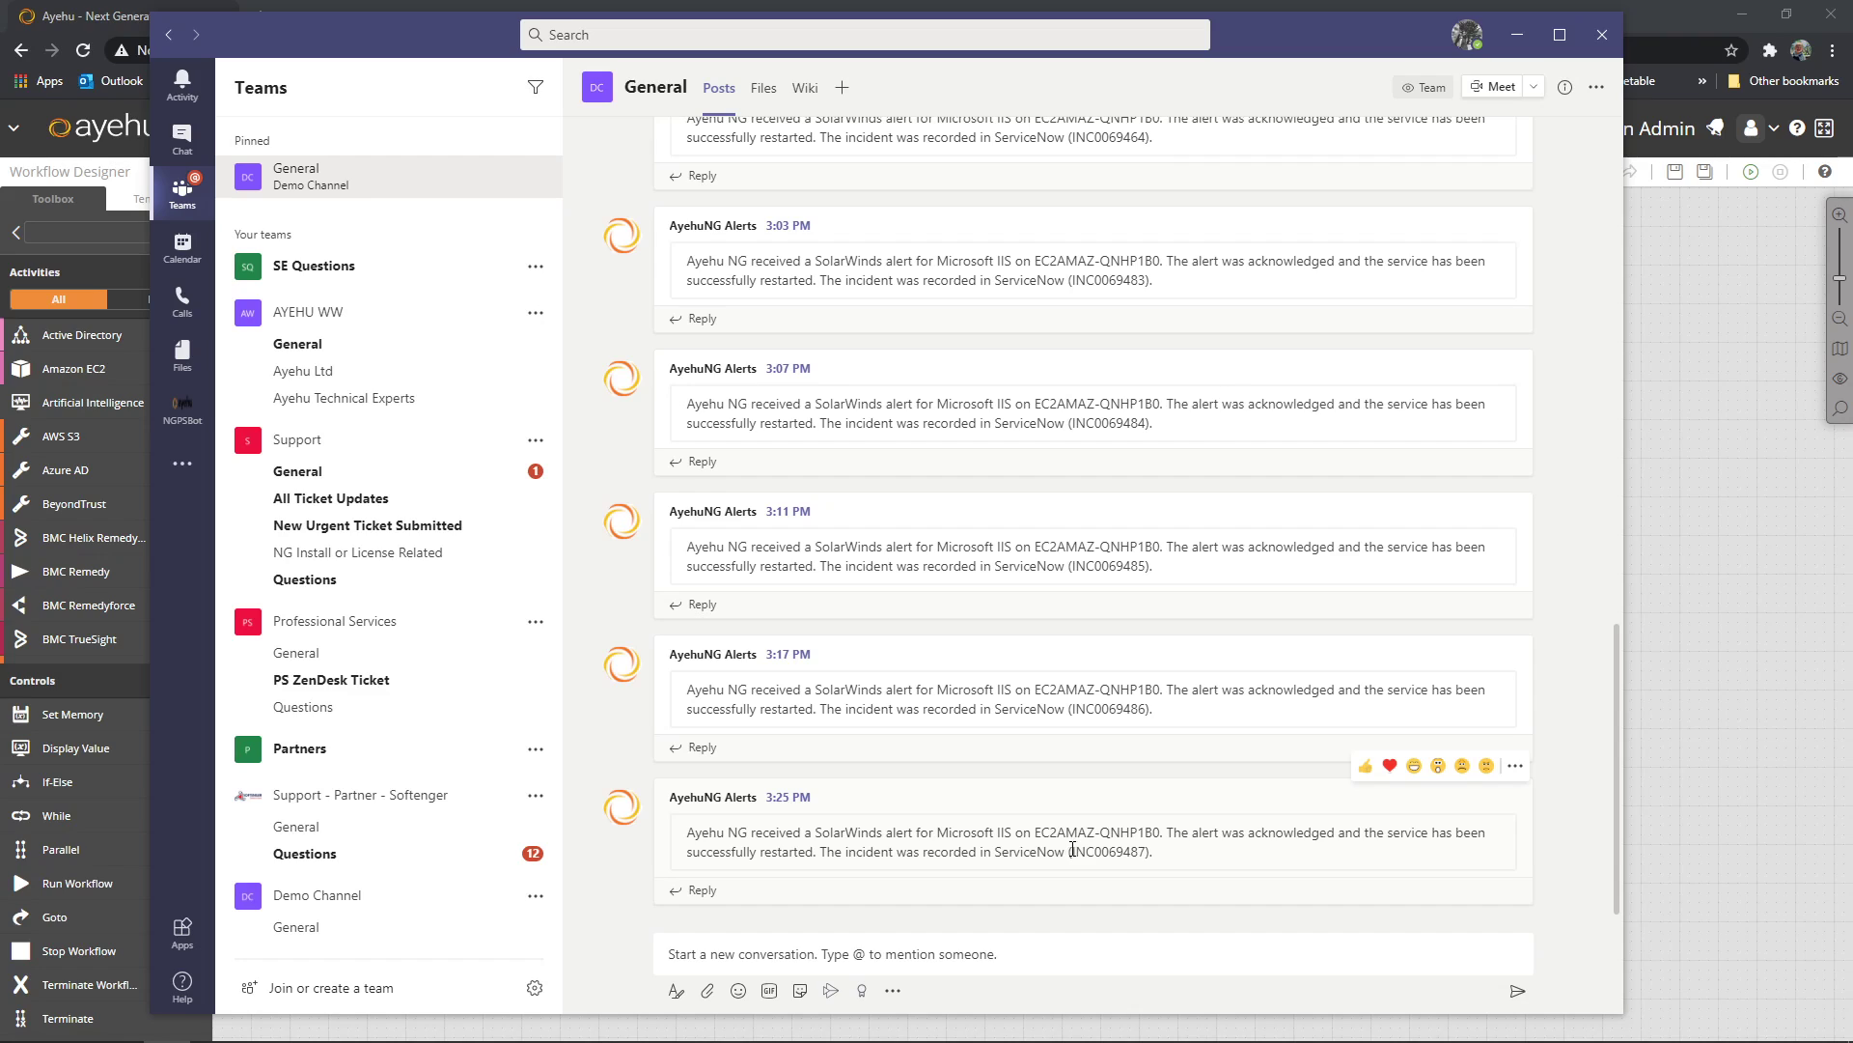
Step: Highlight the incident number in the latest Teams alert and check the Microsoft IIS application status in SolarWinds
left_click_drag(1071, 849, 1145, 853)
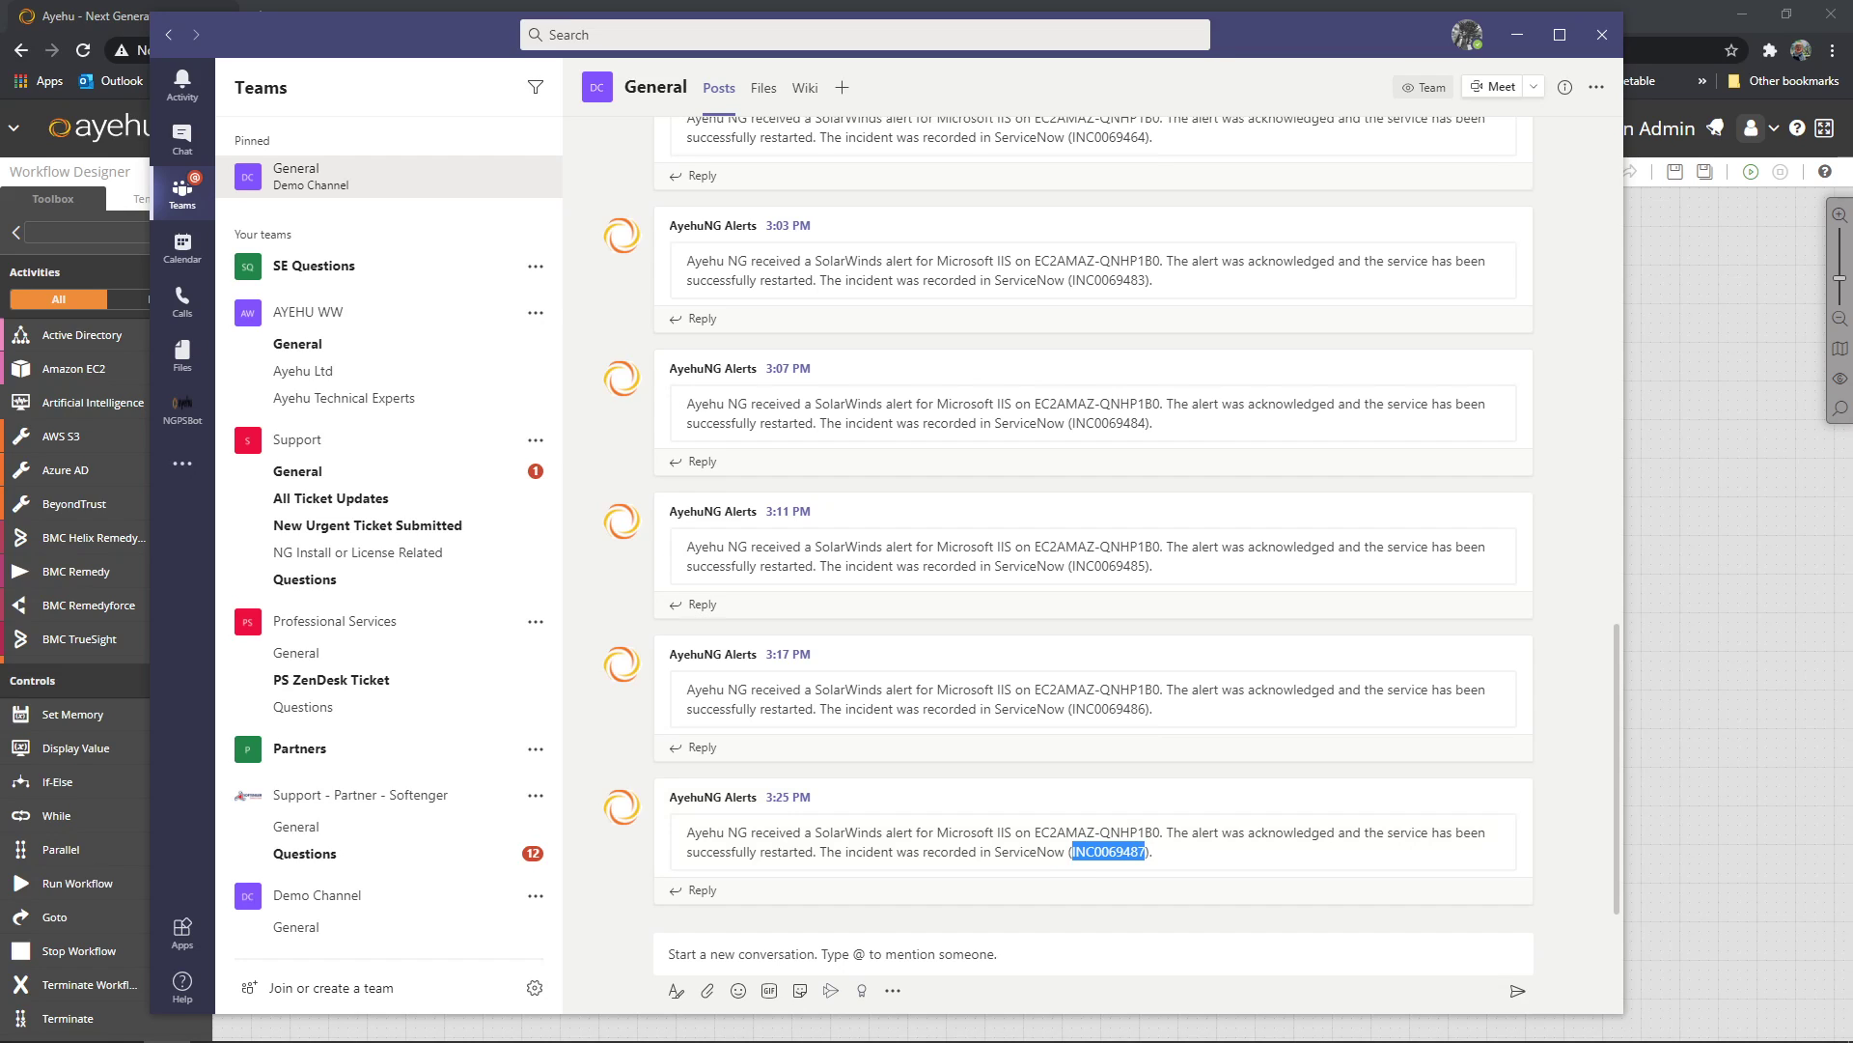
left_click_drag(1852, 224, 987, 142)
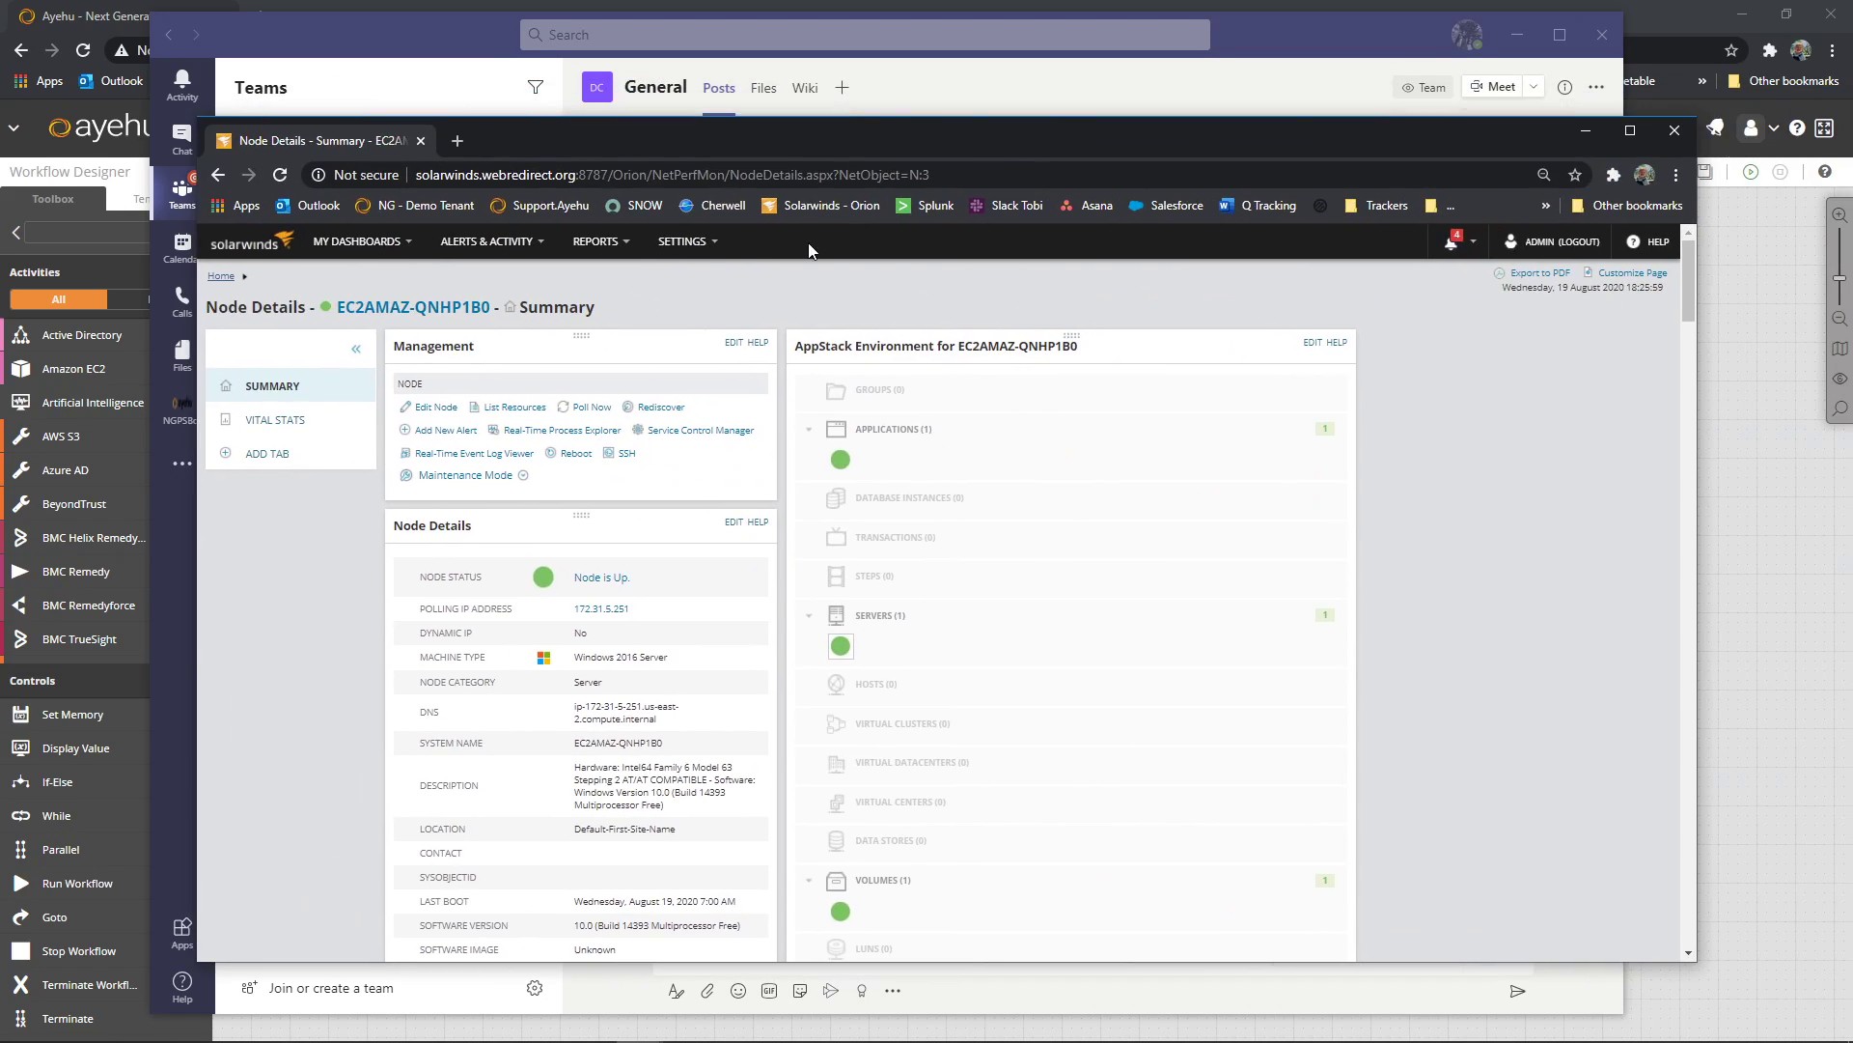
mouse_move(838, 460)
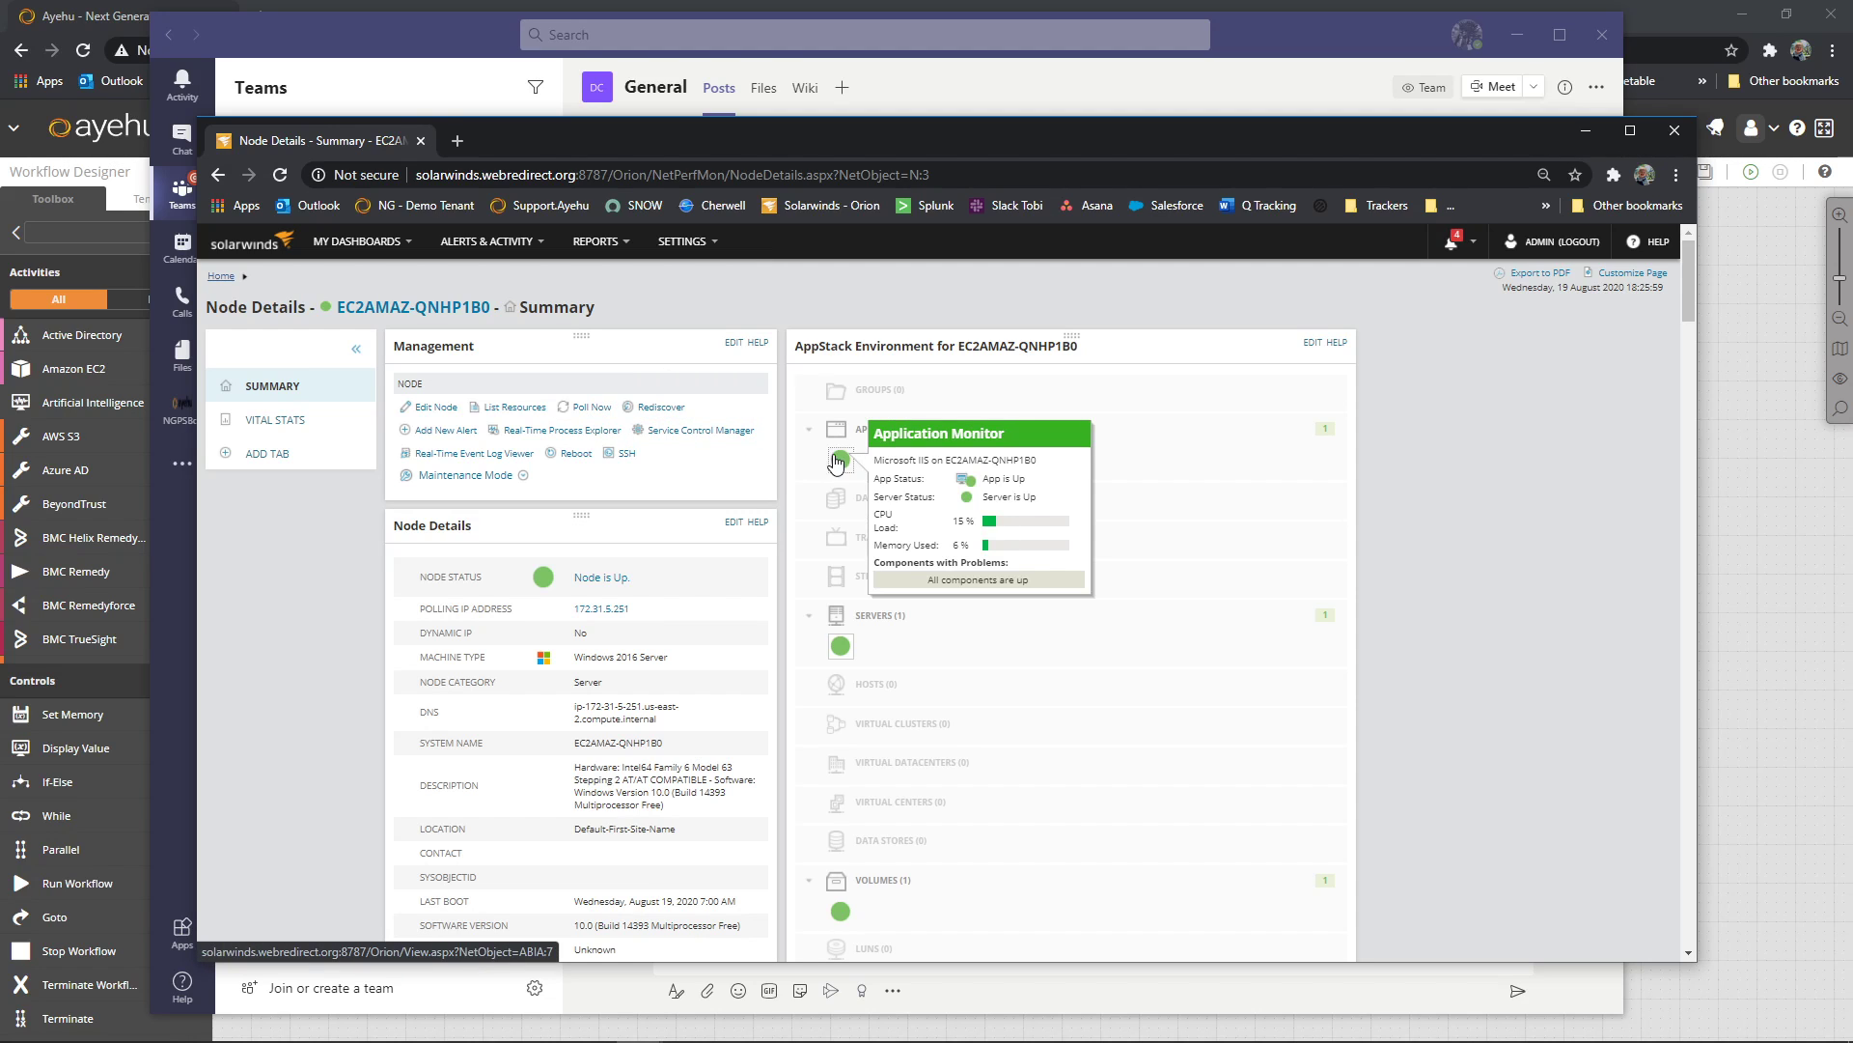
left_click(1738, 384)
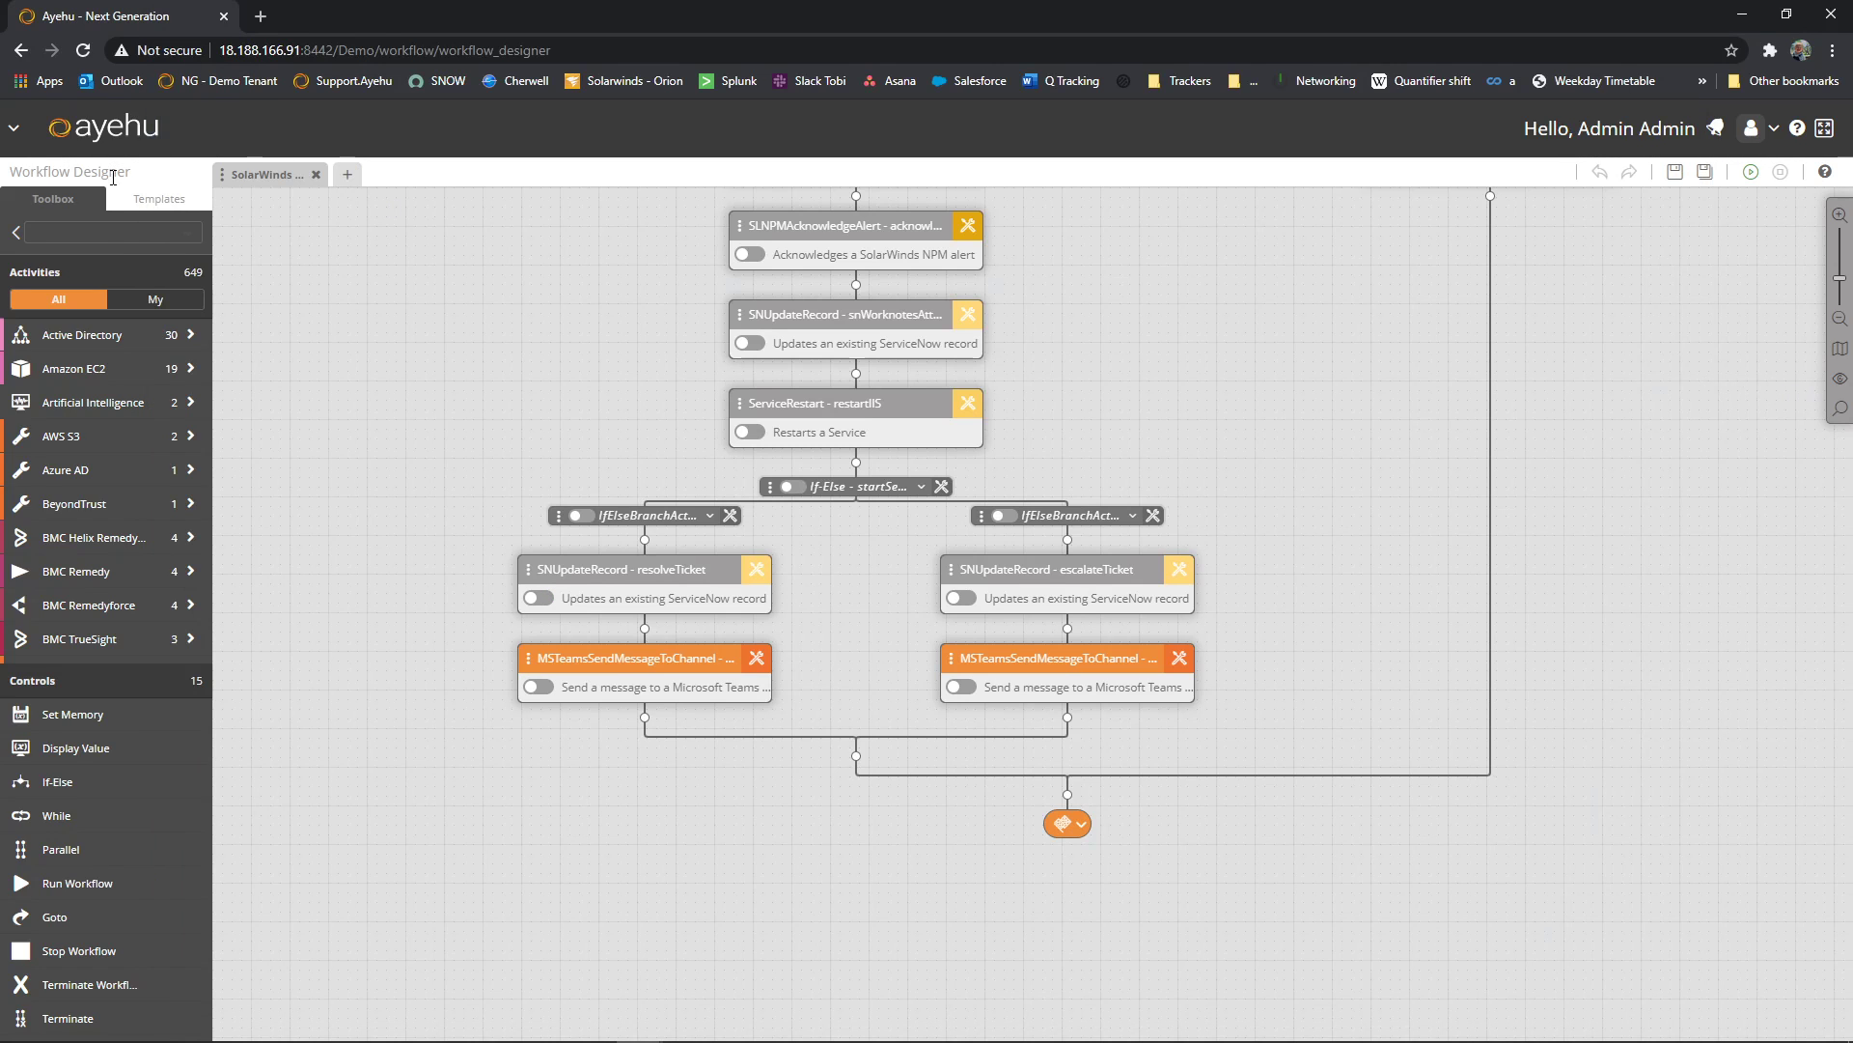
Step: Open the Ayehu Audit Trail and show the activity log of the Aug 19, 2020, 3:24:56 PM event
left_click(14, 128)
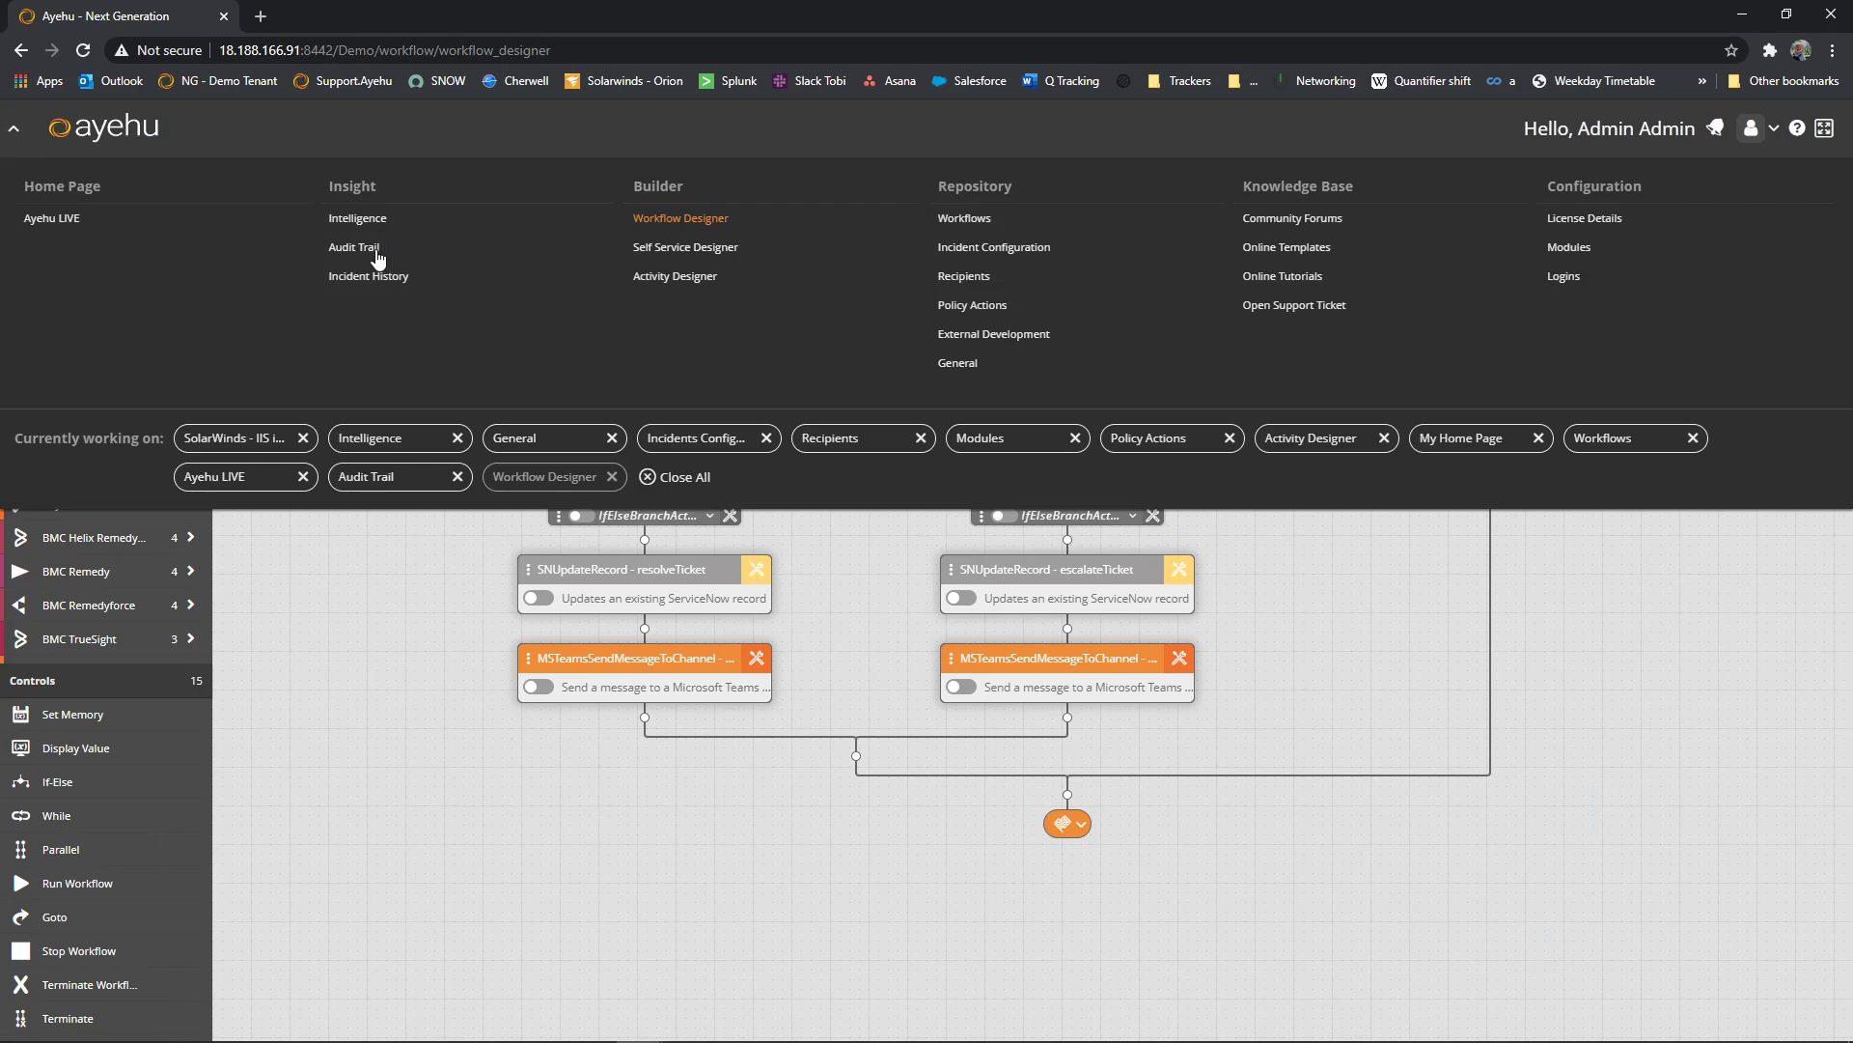
left_click(377, 253)
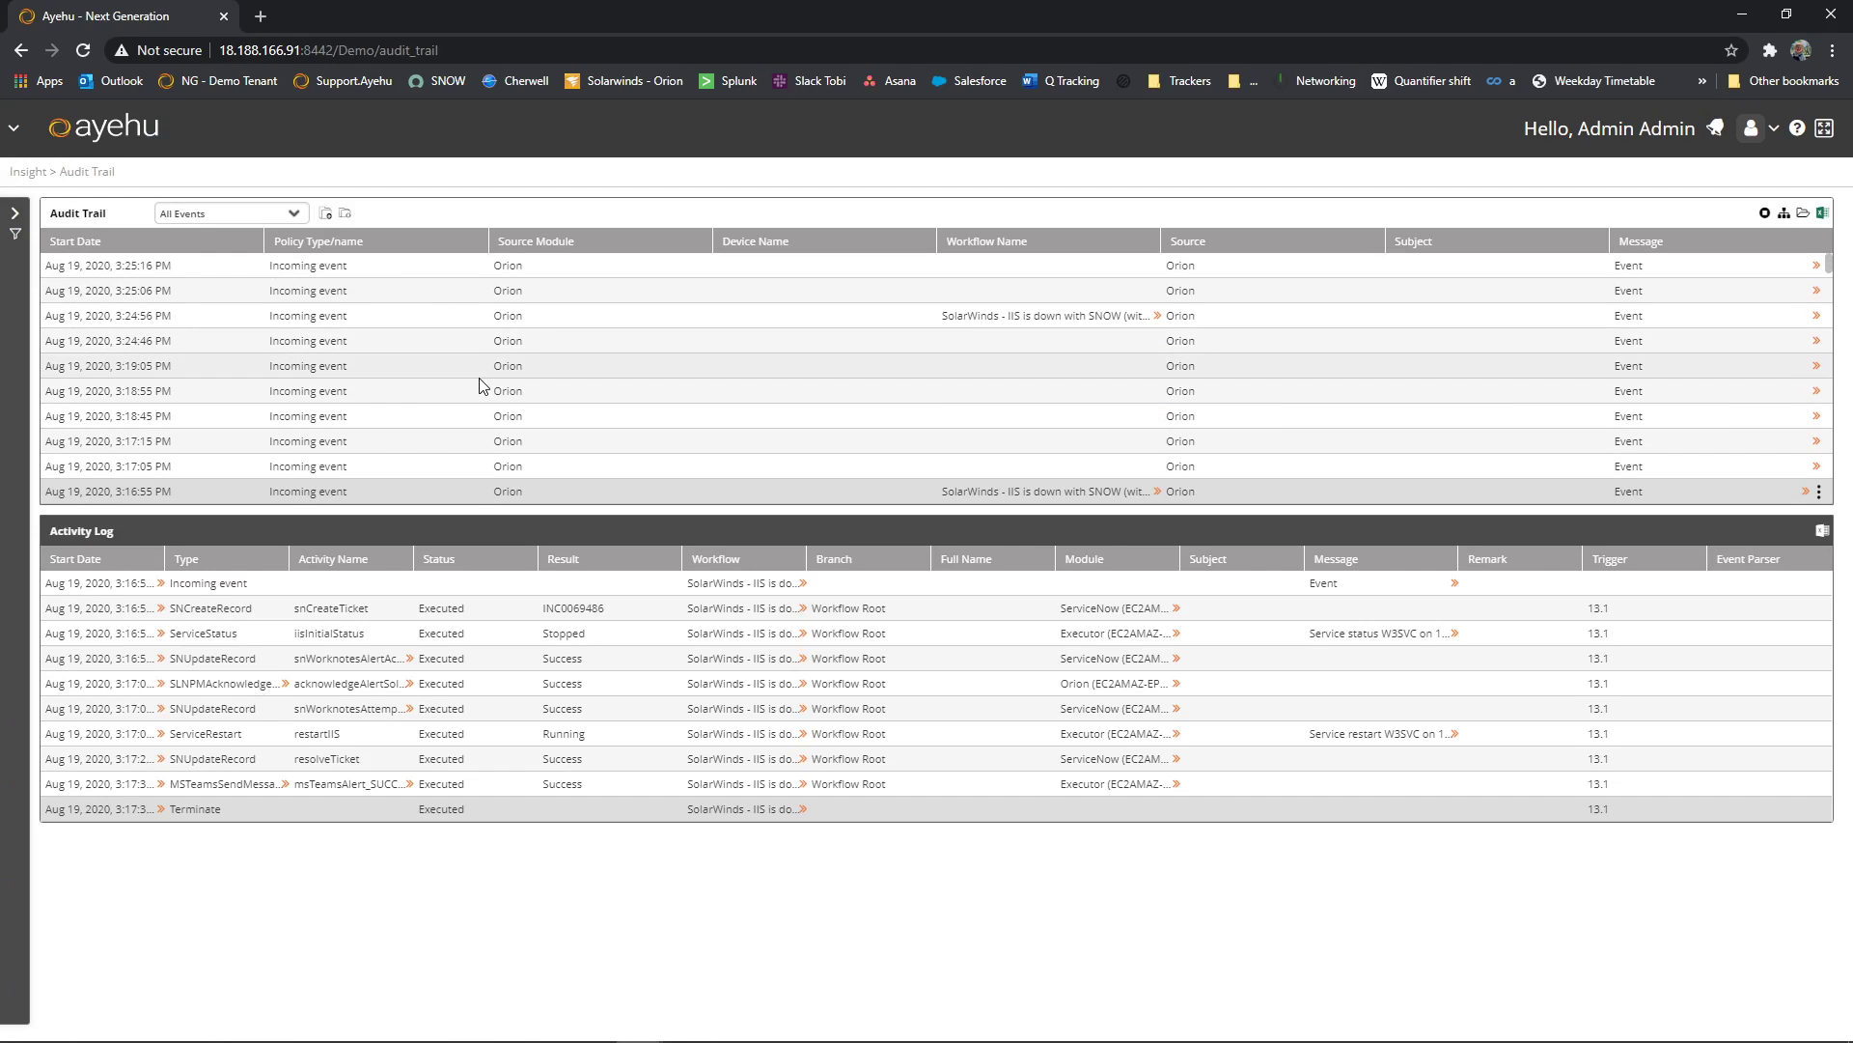
left_click(419, 319)
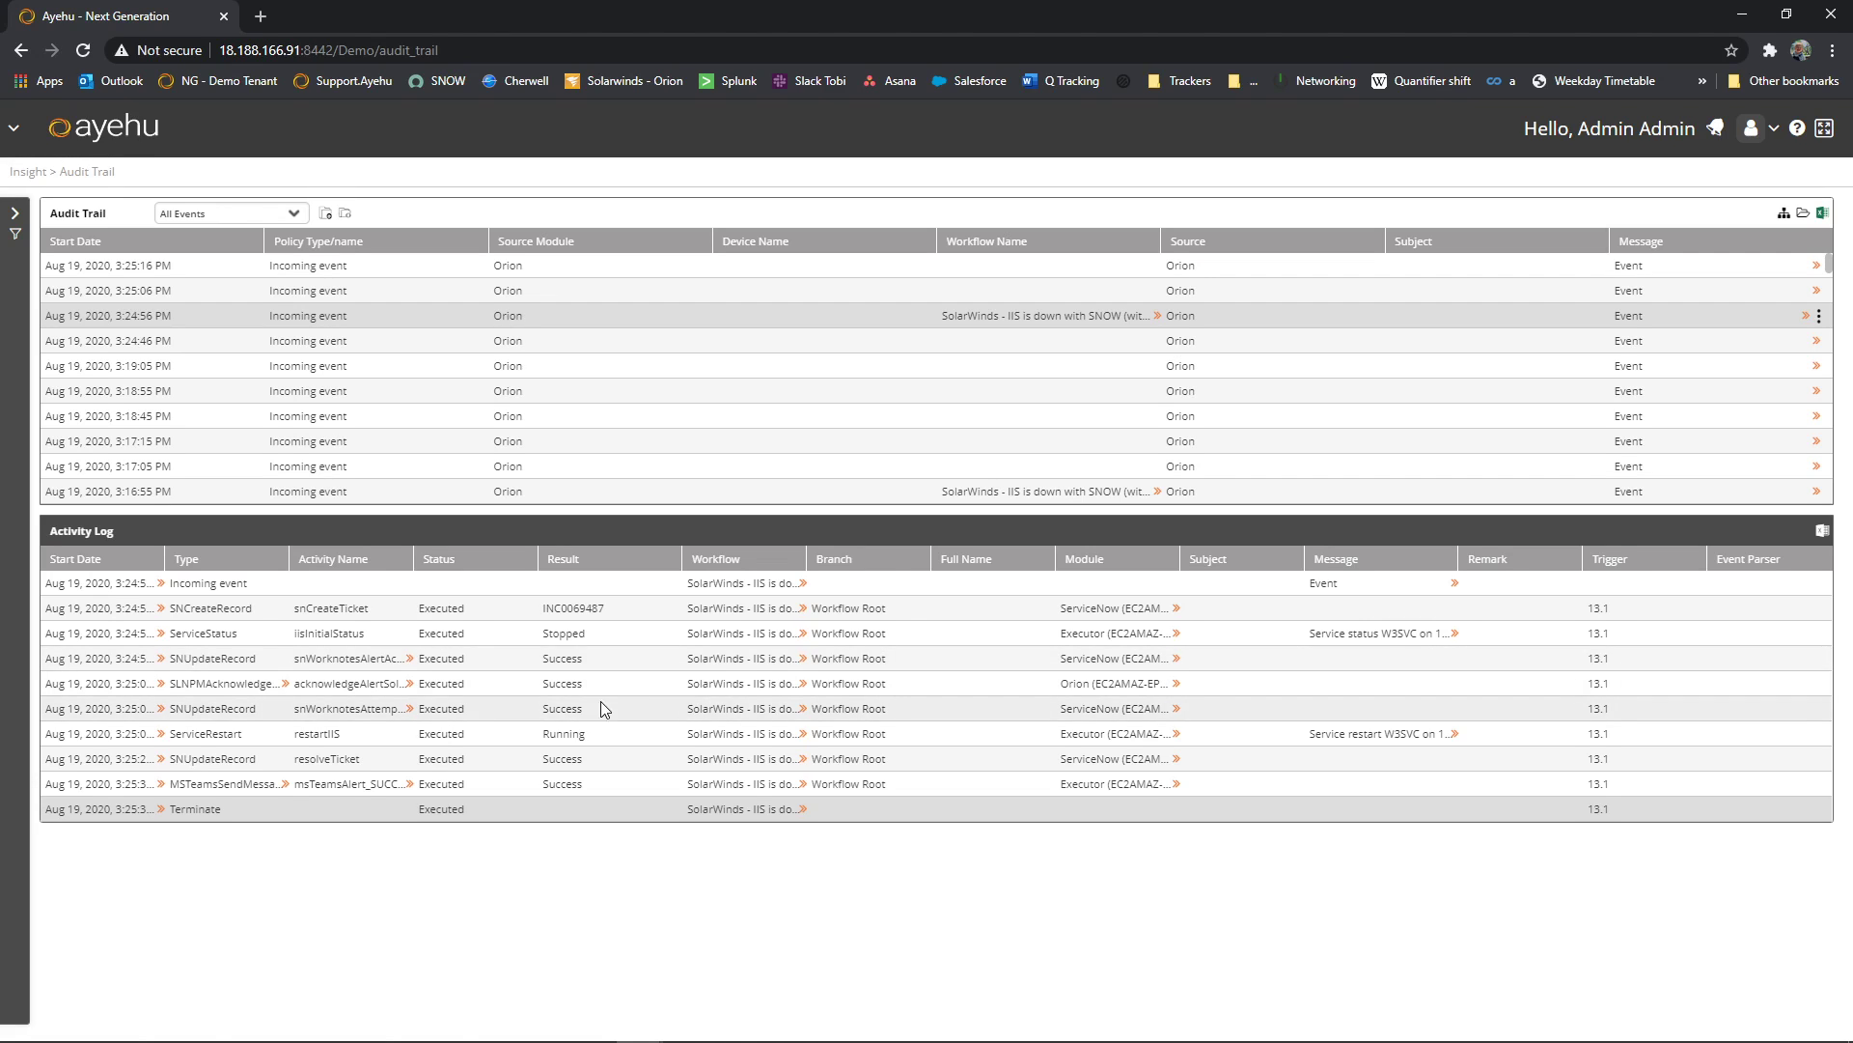
Step: Open the incoming event's message from the activity log, examine its IP_Address value, and close the message
left_click(1455, 583)
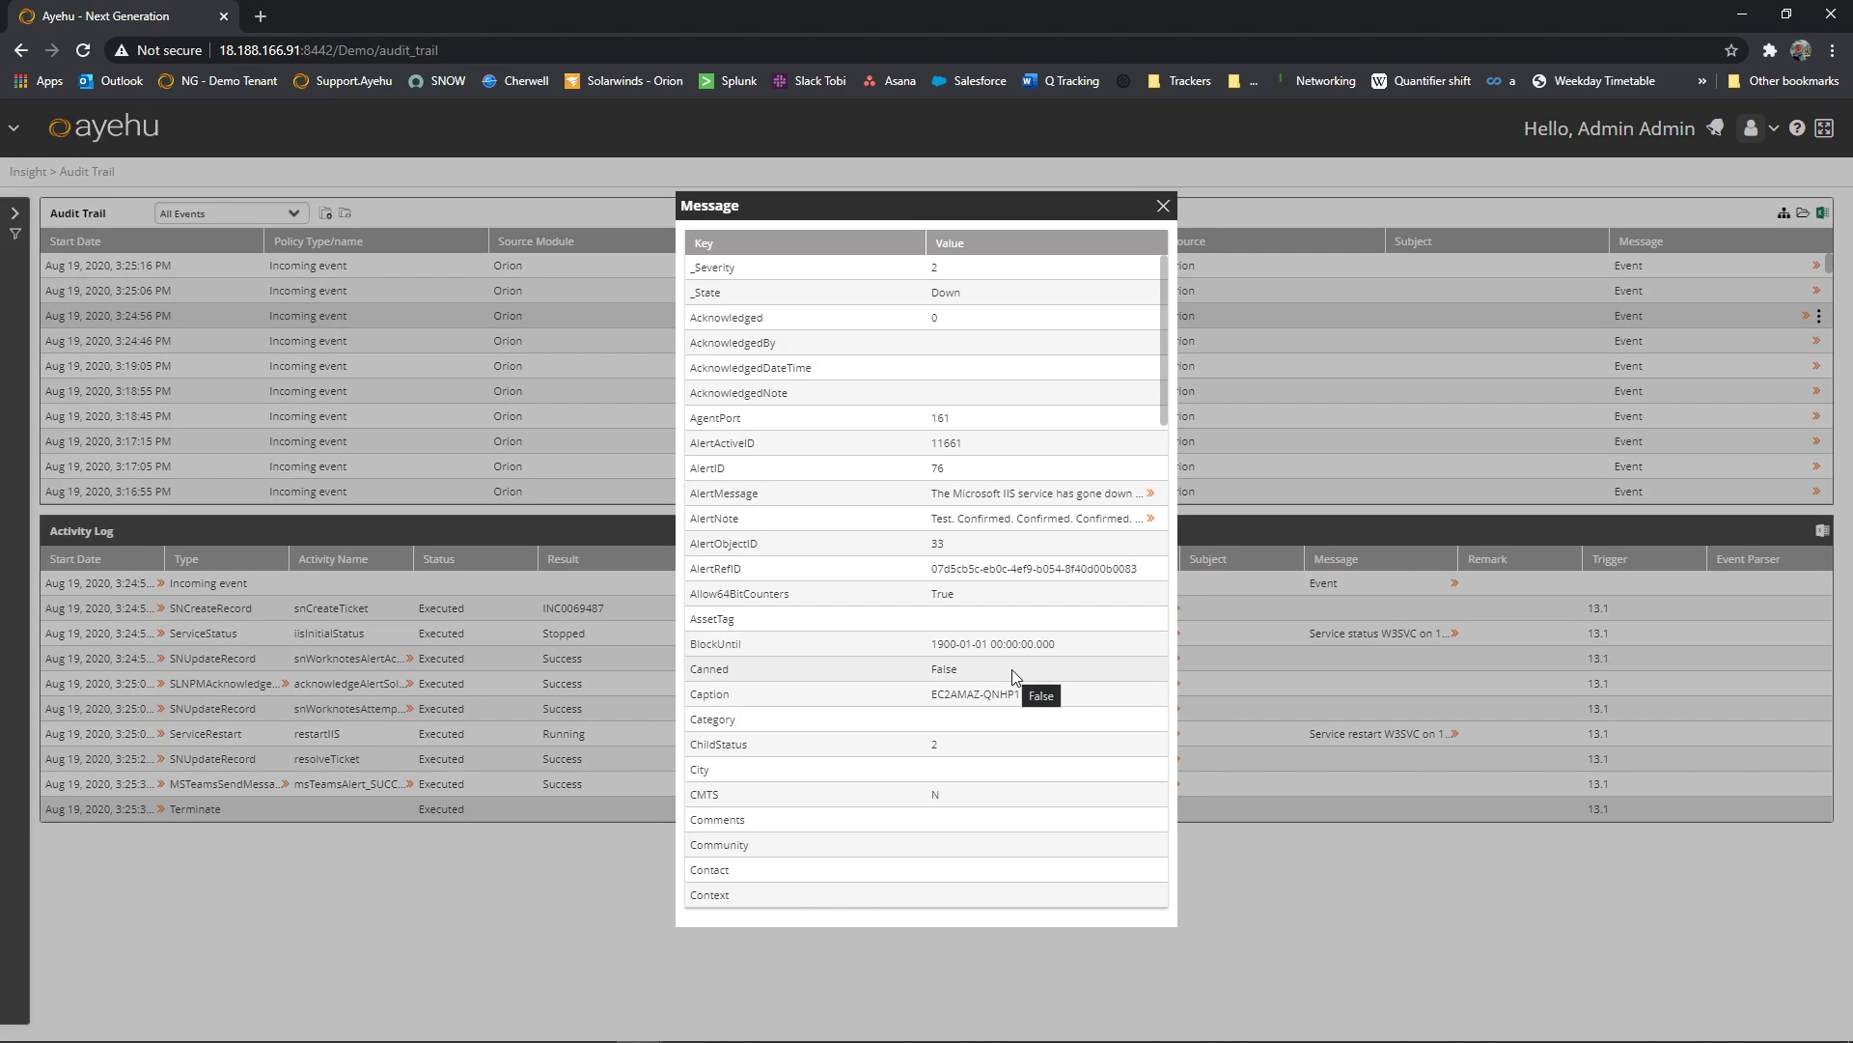
left_click_drag(1164, 346, 1163, 567)
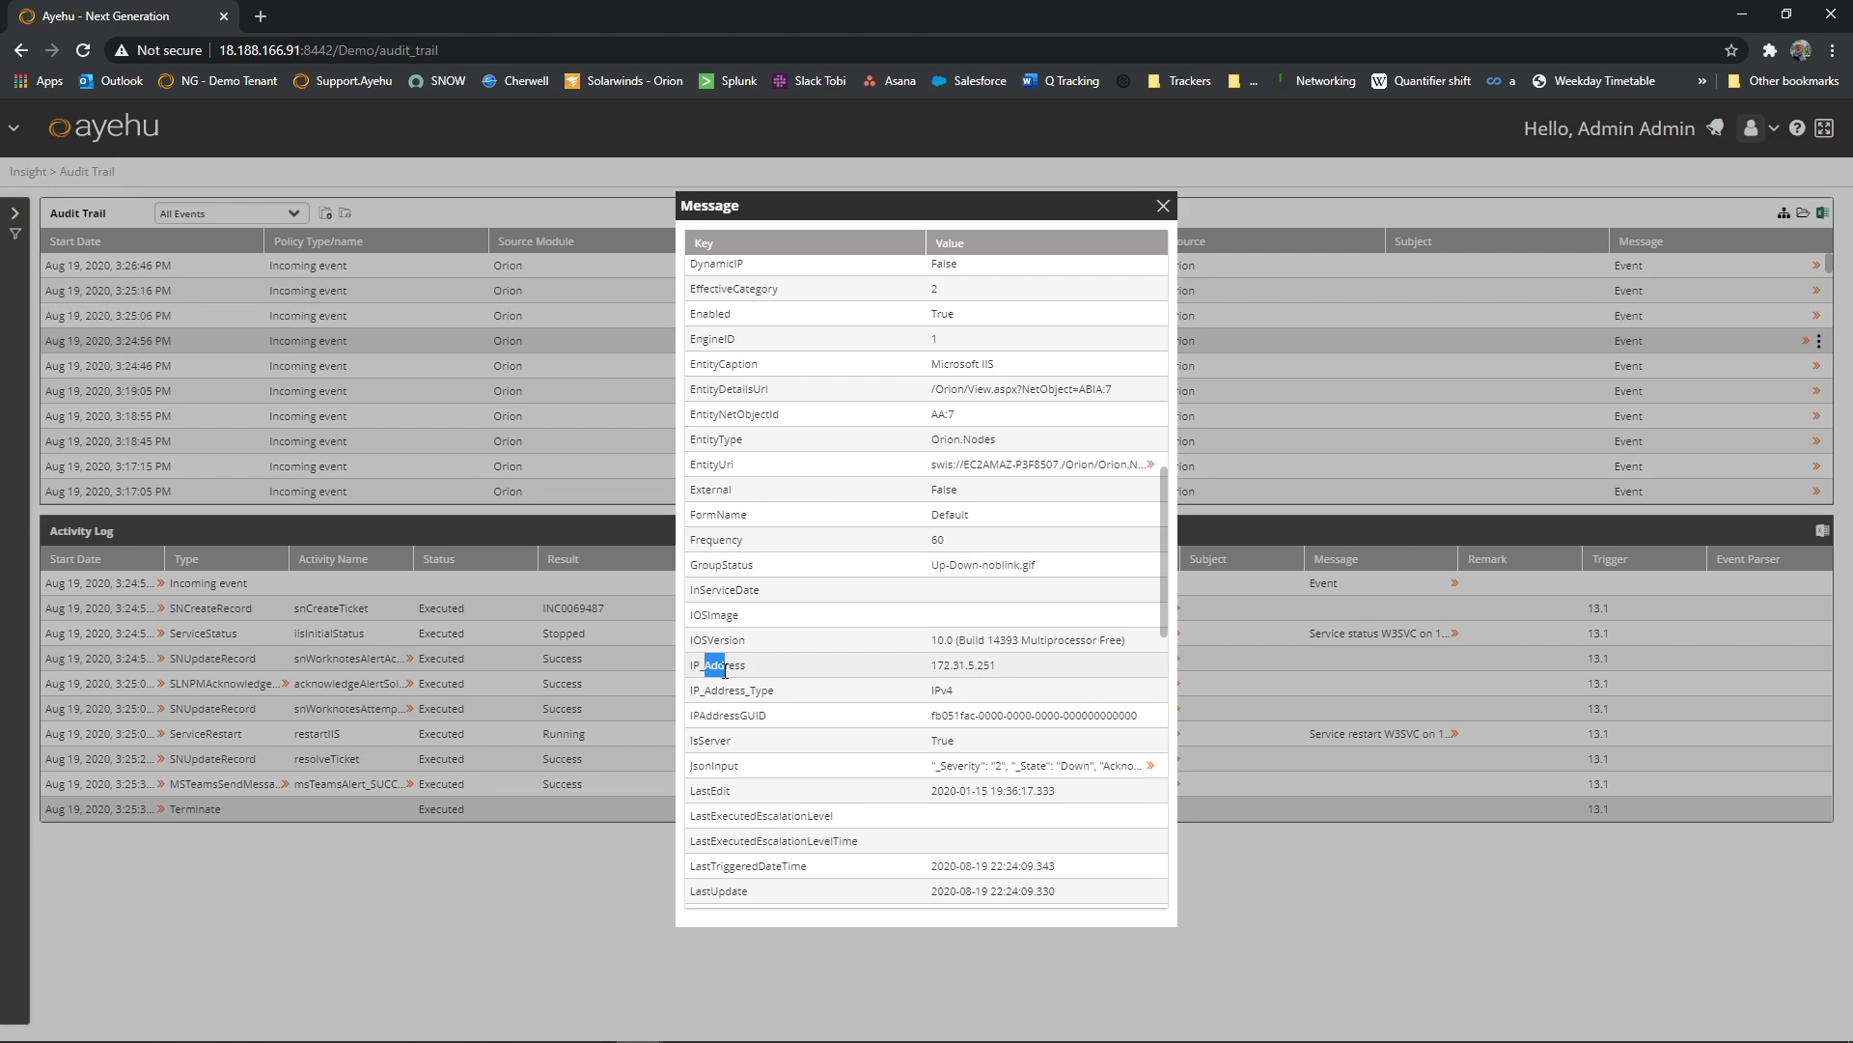
left_click_drag(926, 664, 996, 674)
left_click(999, 678)
left_click(997, 669)
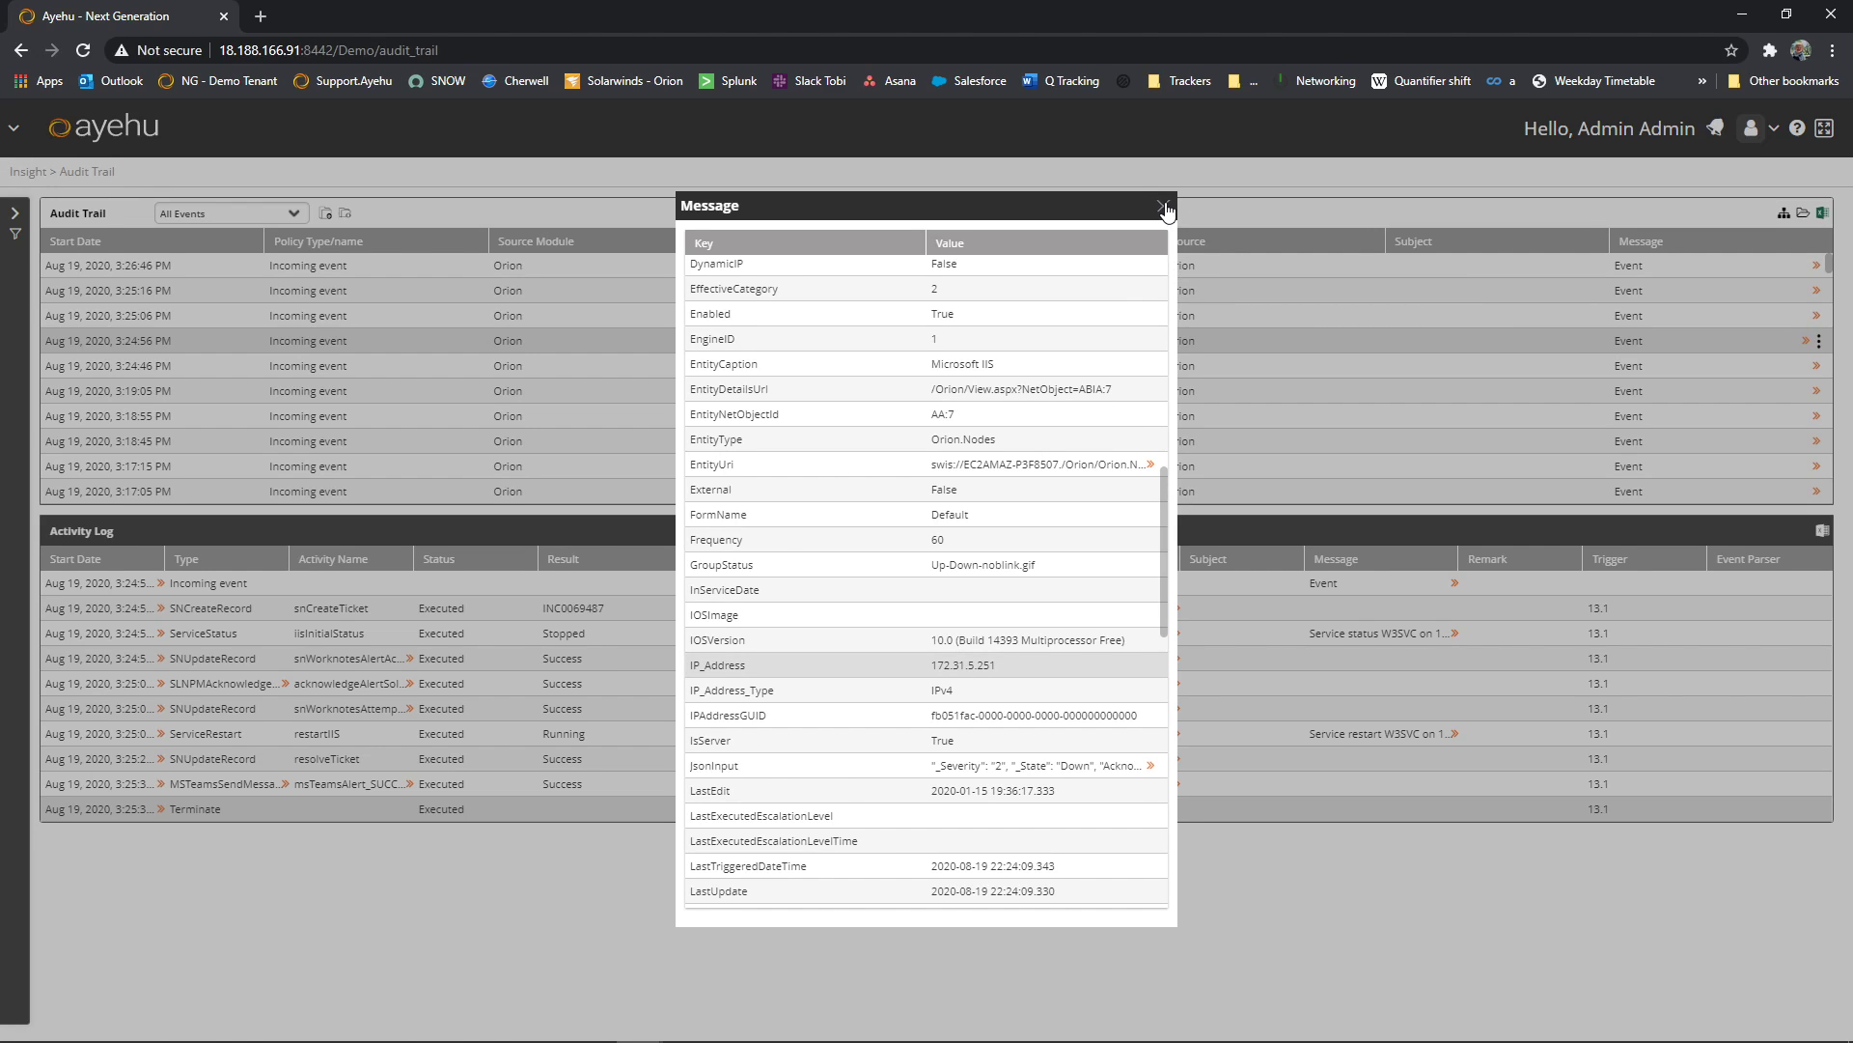
left_click(1171, 203)
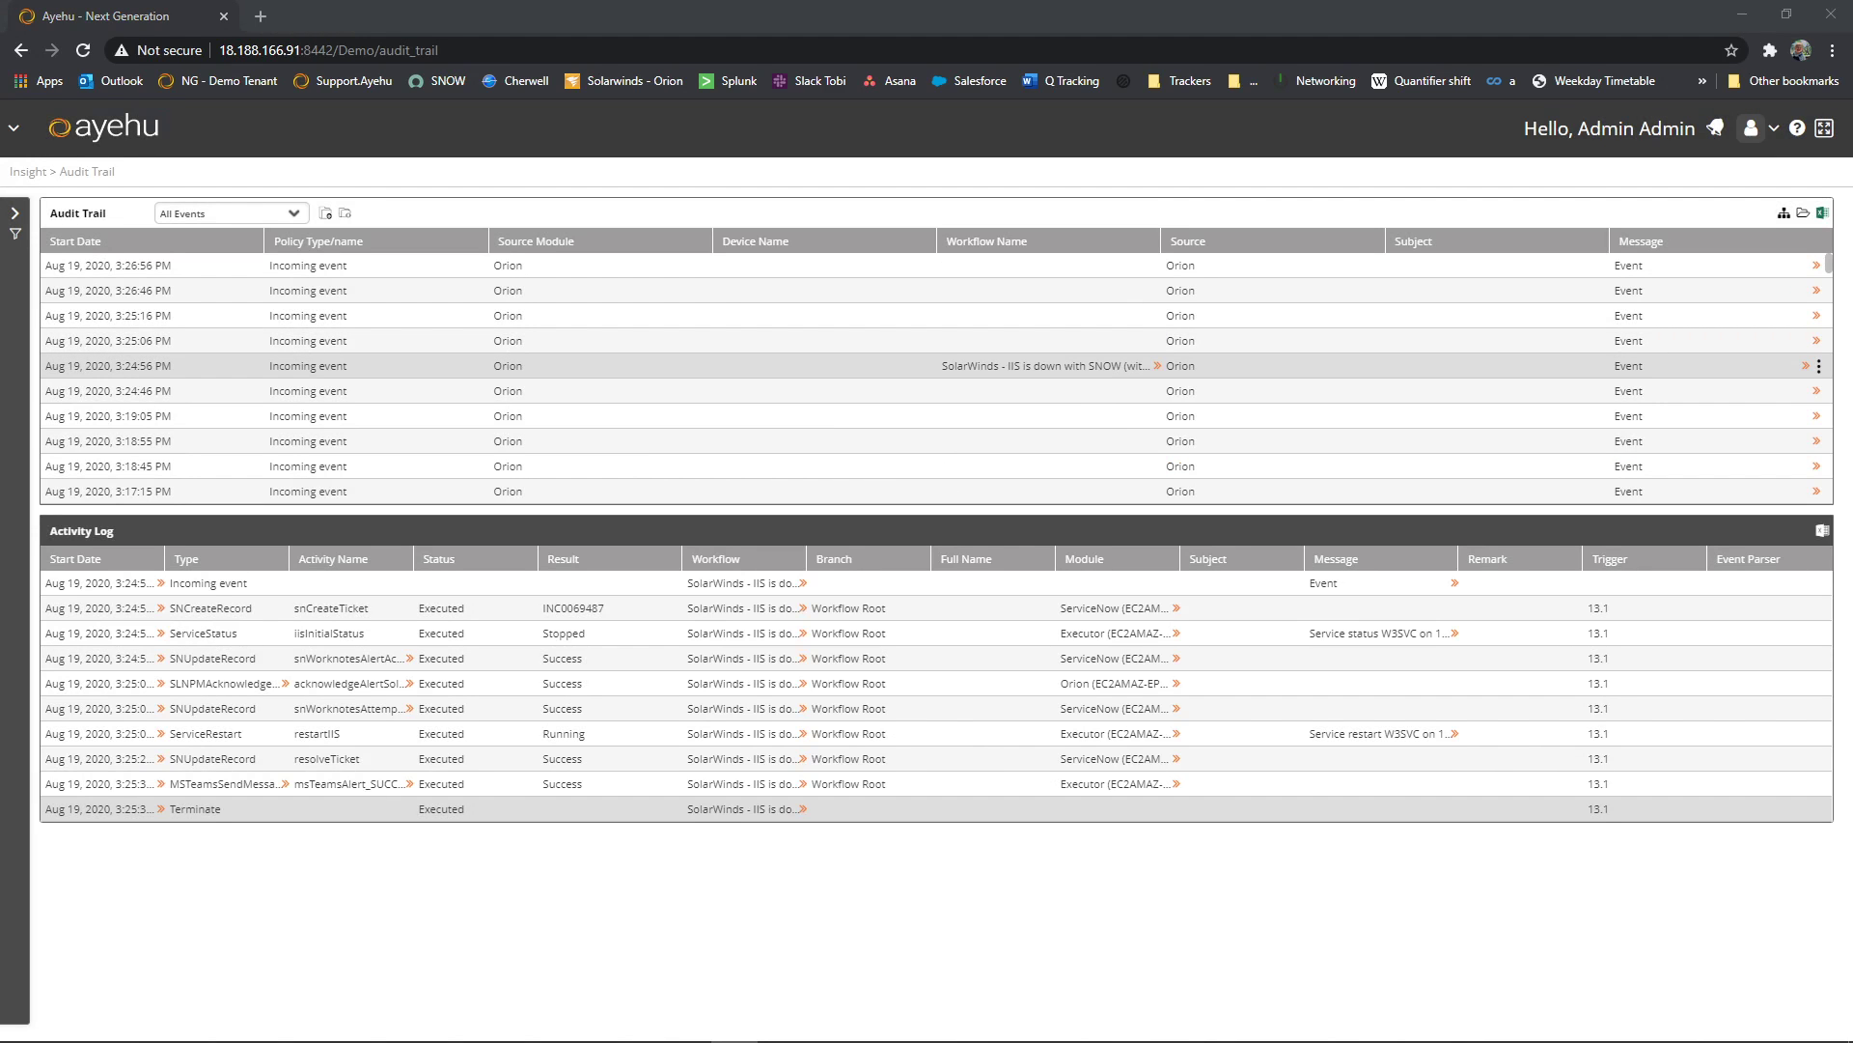